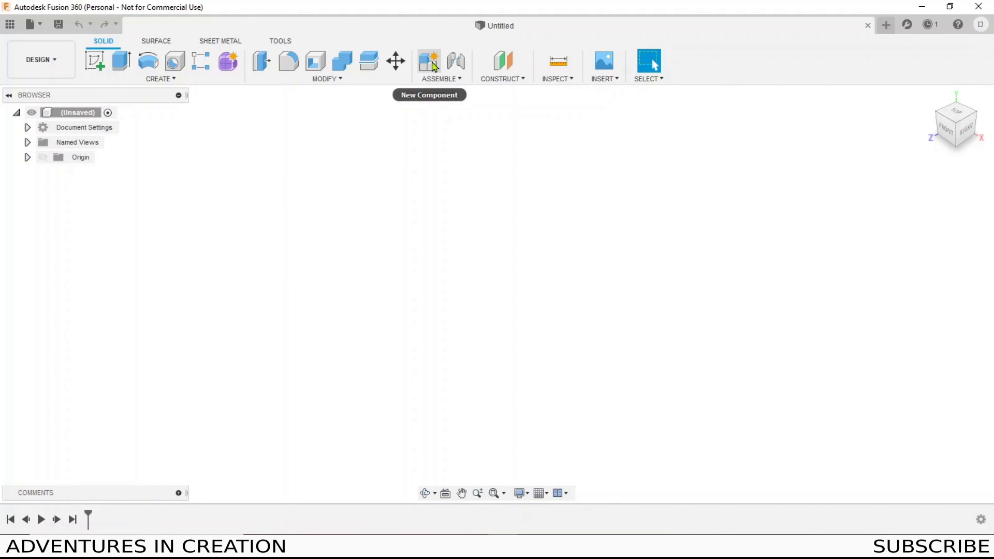
Create a new component named Box
click(434, 66)
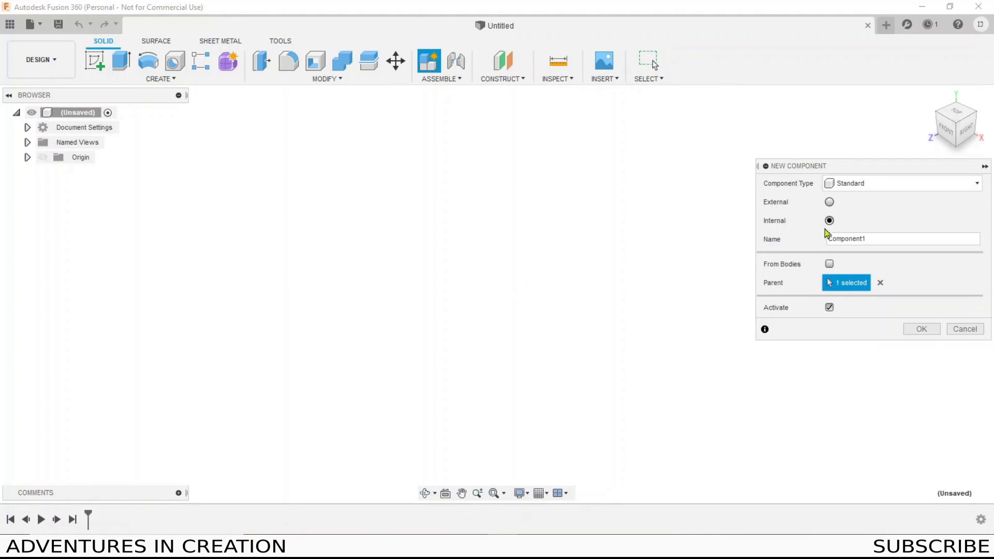
double_click(828, 234)
text(Box)
click(921, 330)
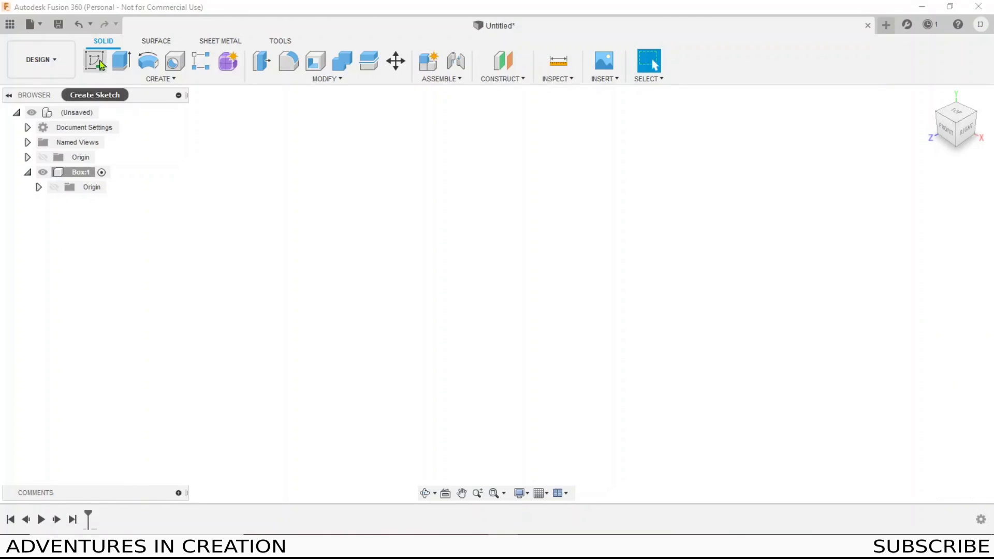
Sketch a 75 × 50 mm rectangle from the origin on the front plane
click(101, 64)
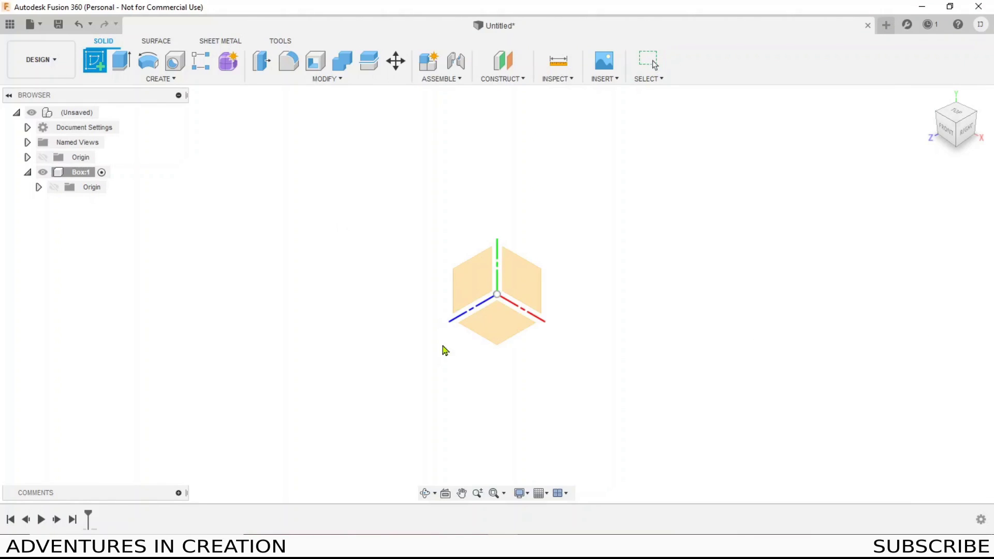
click(531, 286)
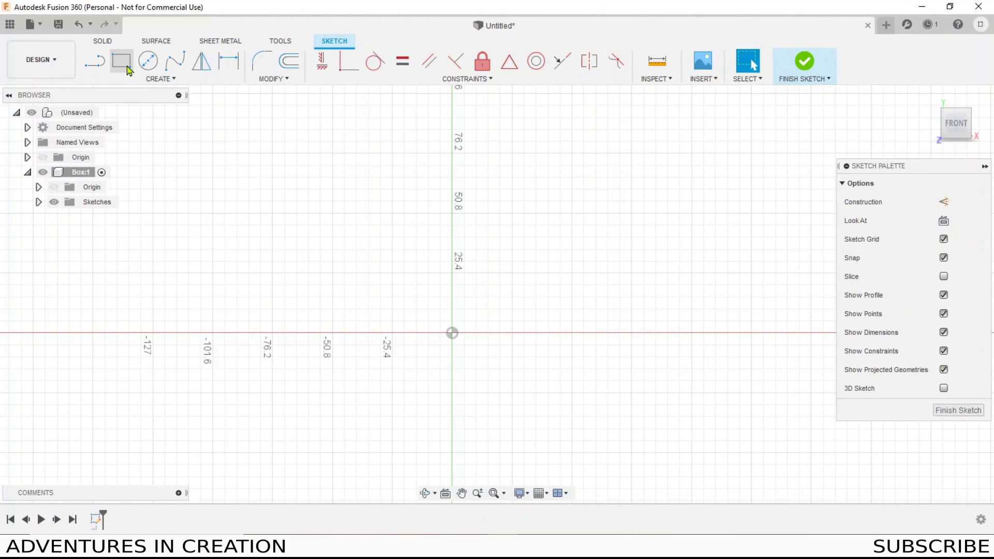
key(r)
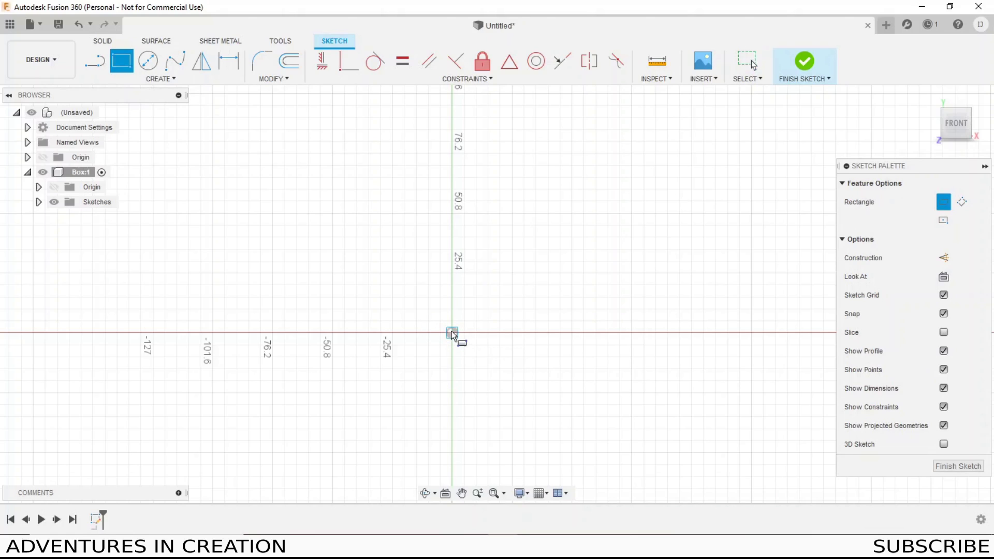
click(451, 333)
text(50)
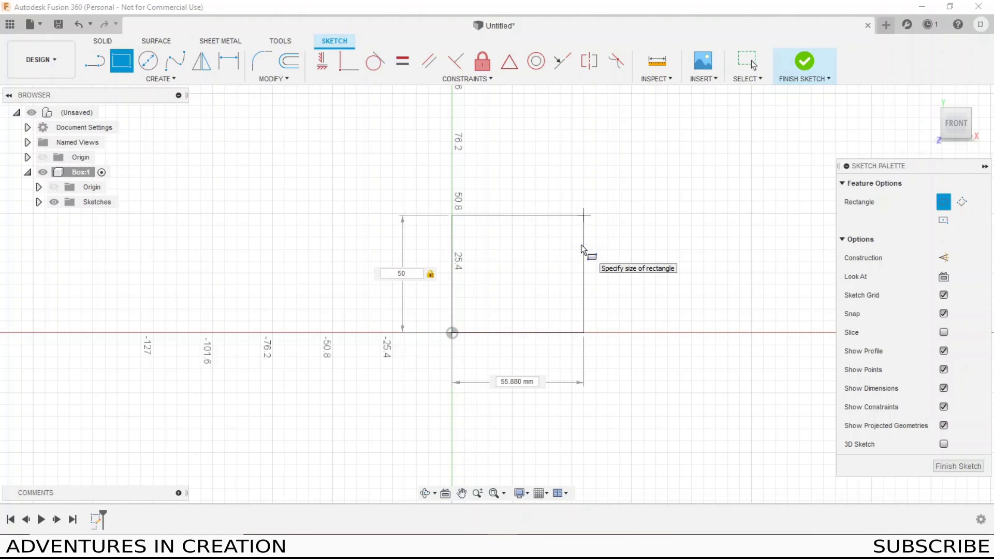
key(Tab)
text(75)
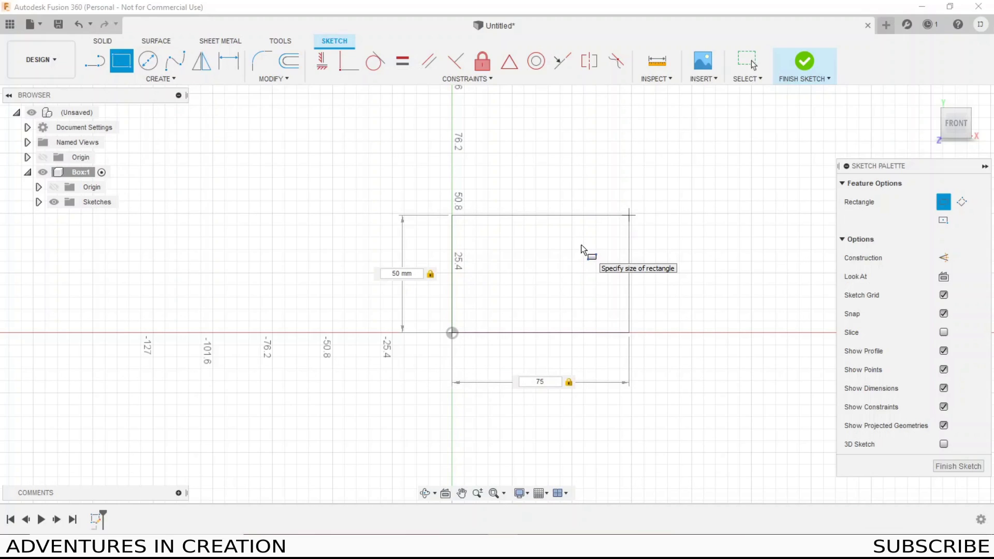
key(Return)
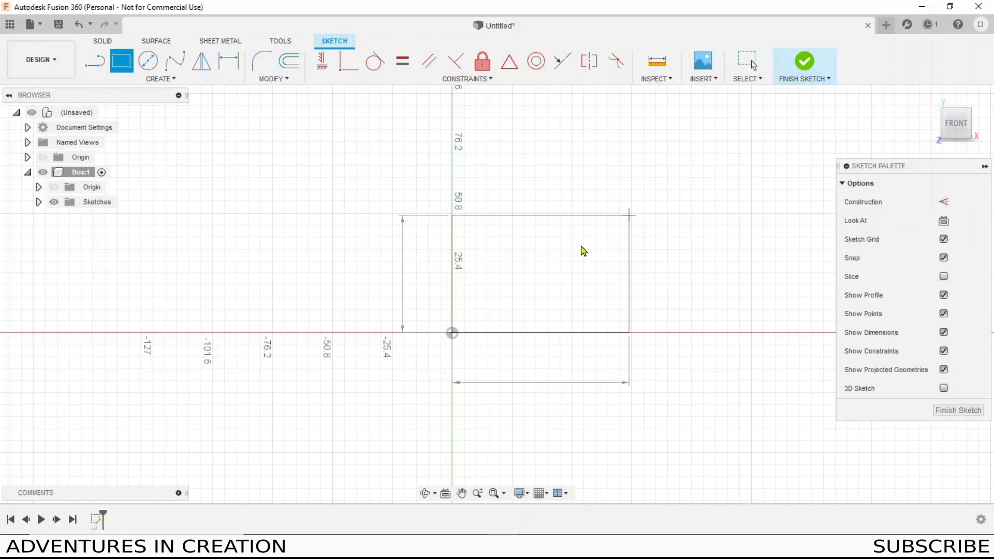
key(Escape)
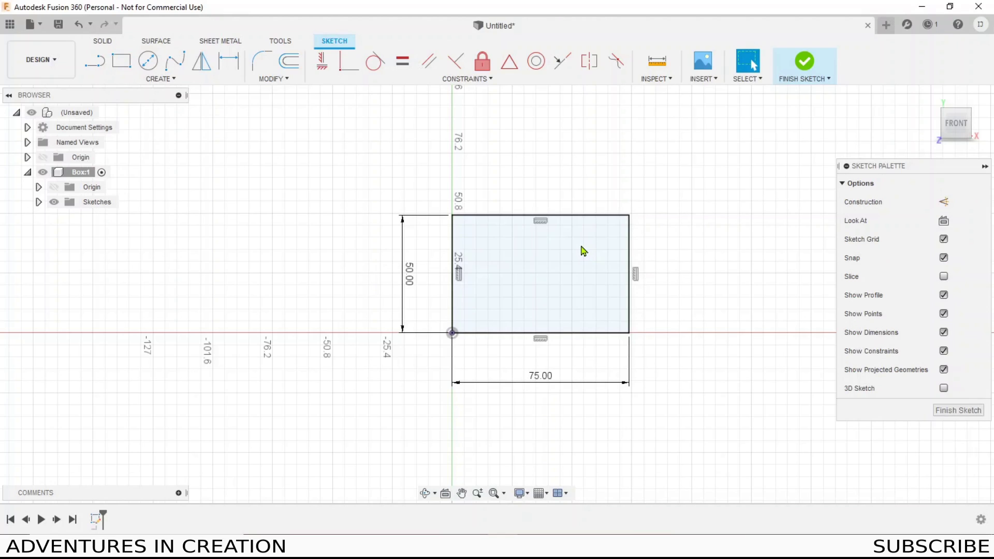
Finish the sketch and extrude the rectangle profile 20 mm into a solid block
click(805, 64)
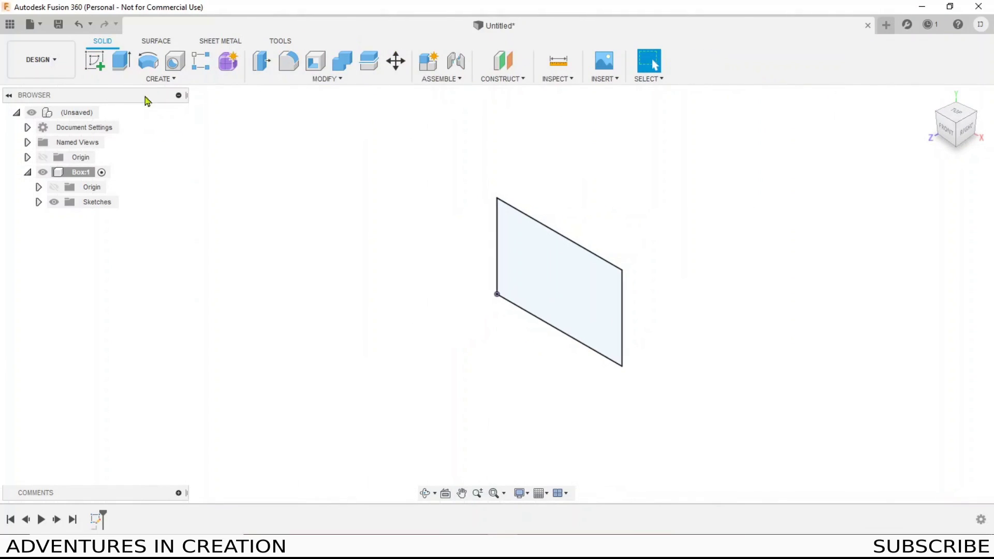
click(120, 61)
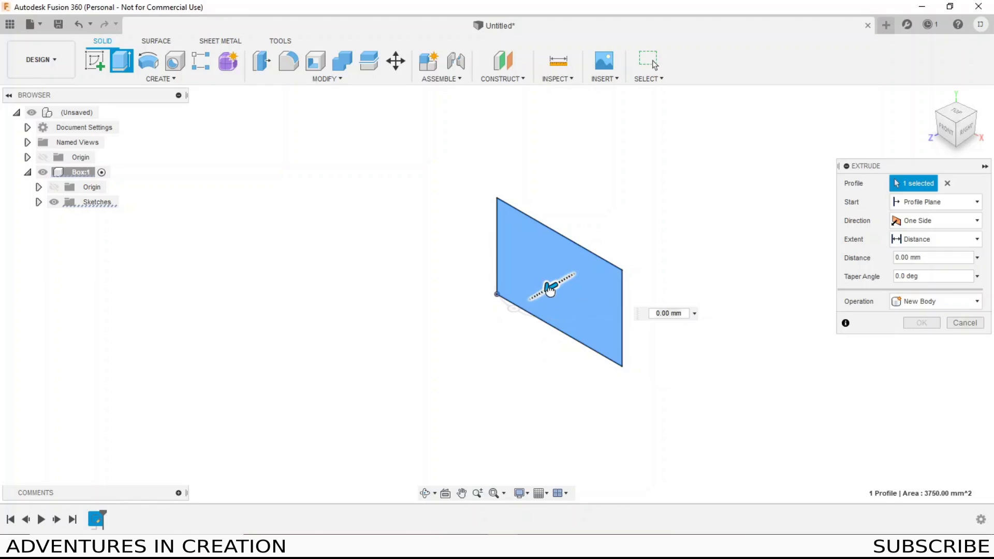
drag(513, 305, 511, 307)
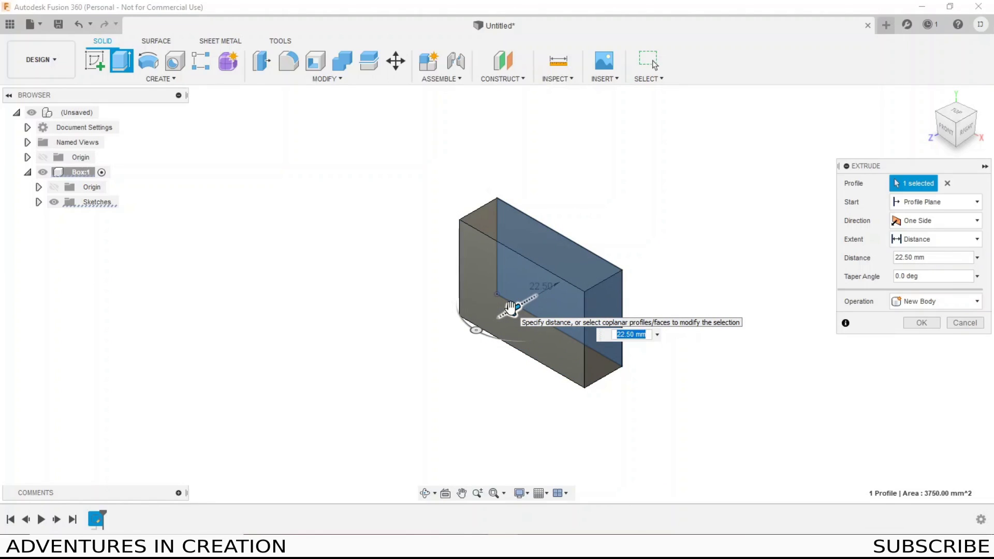
text(20)
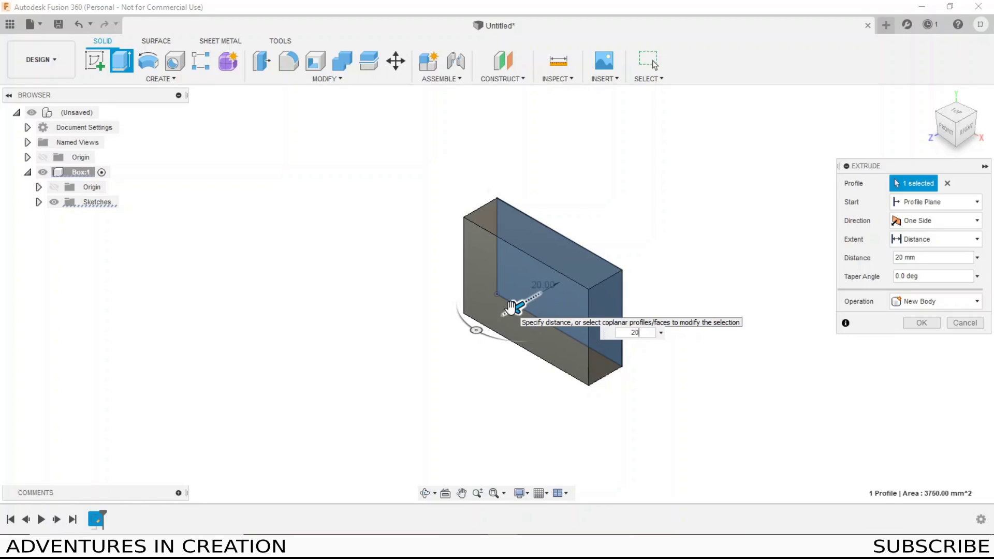
key(Return)
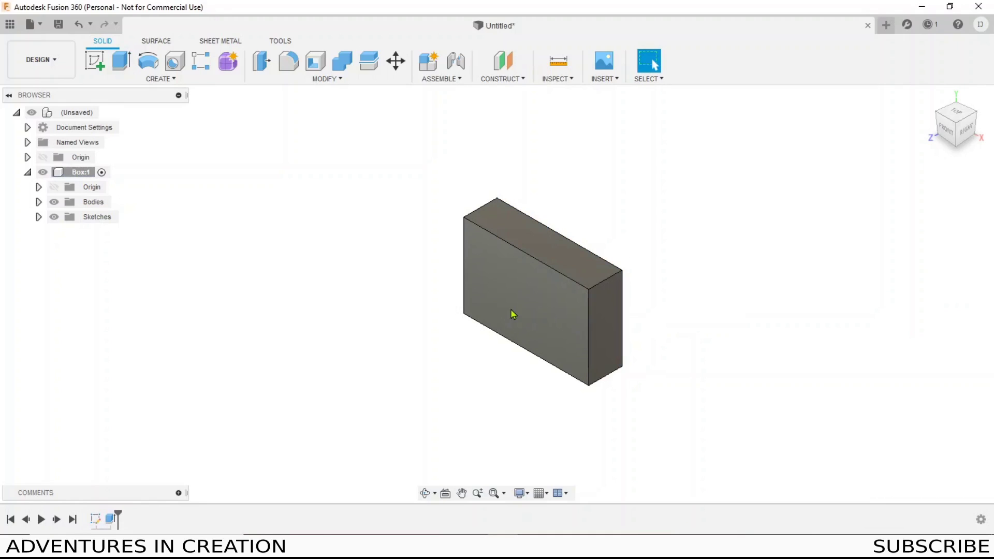
shift+middle_drag(512, 315, 522, 296)
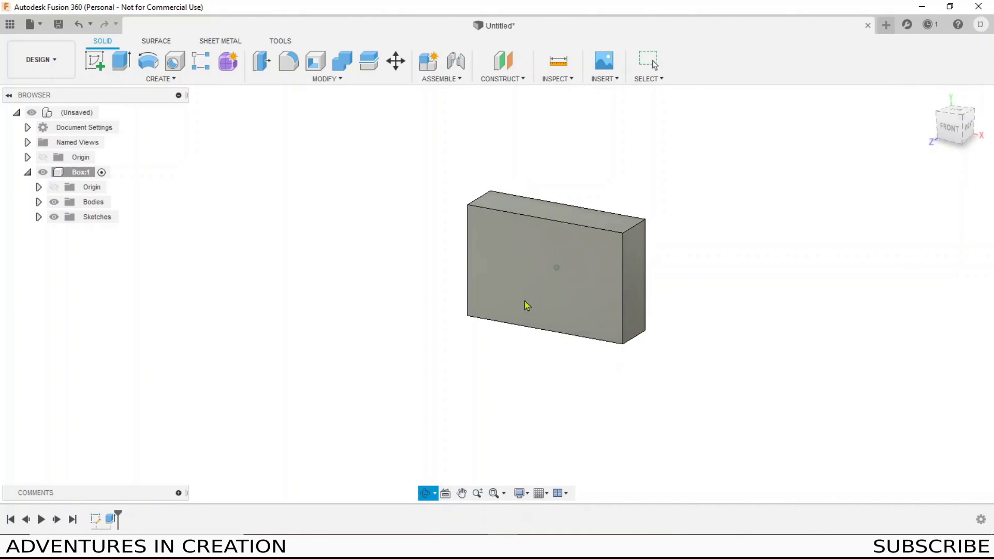
Draw a 55 × 30 mm two-point rectangle in a new sketch on the box's front face
click(93, 64)
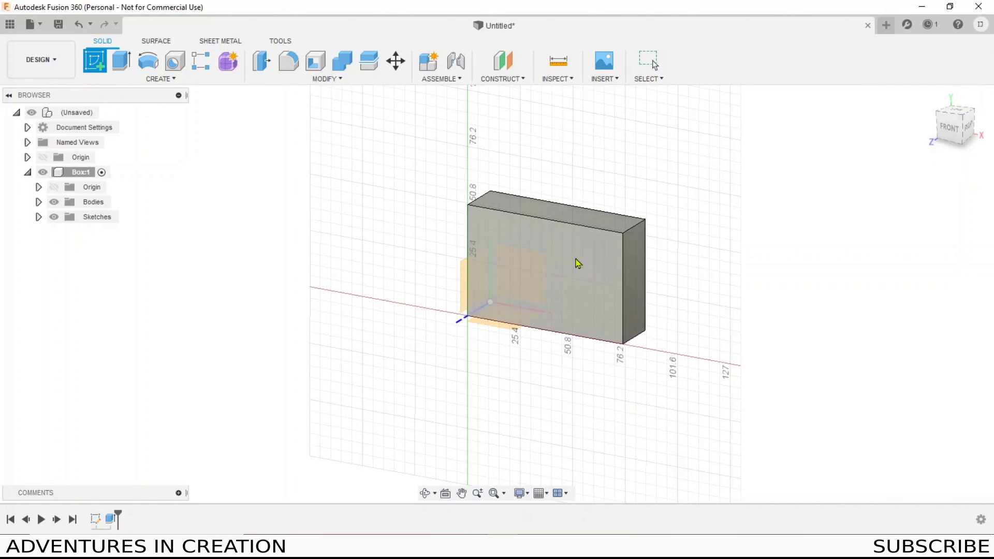
click(577, 262)
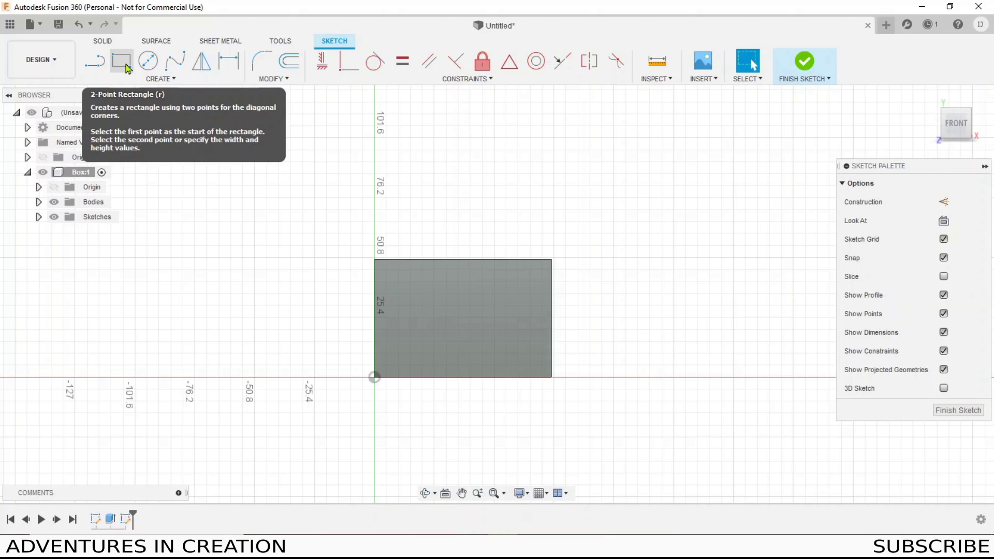
click(126, 65)
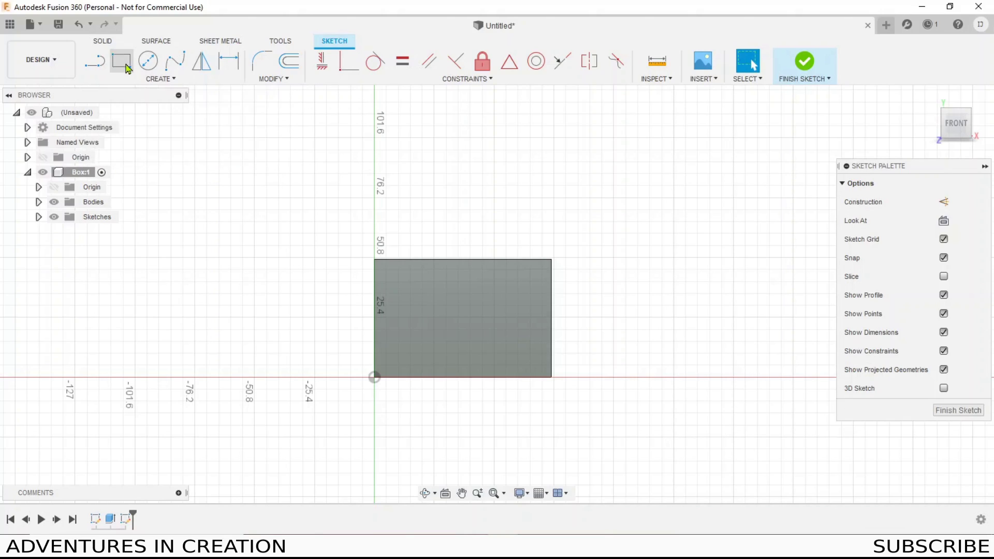
click(399, 353)
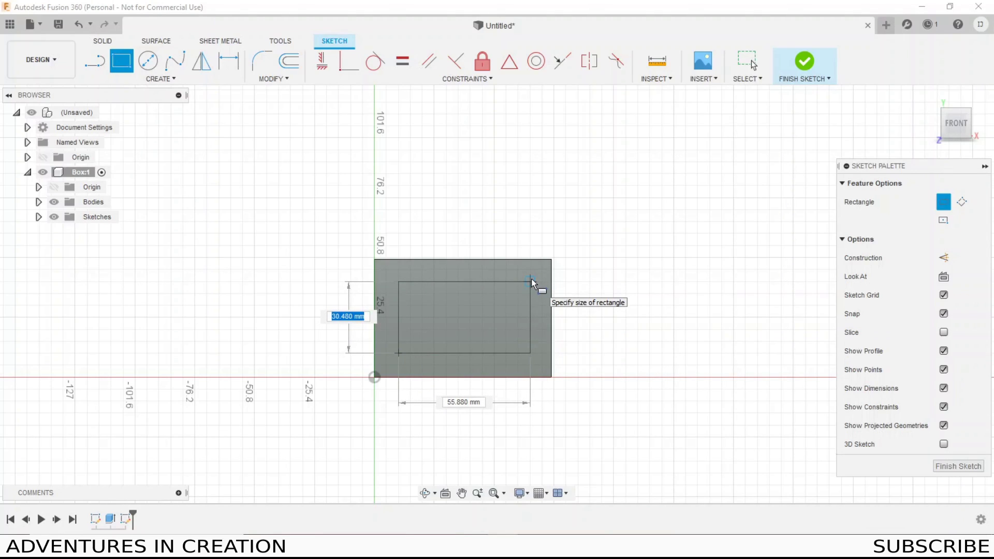
text(30)
key(Tab)
text(55)
key(Return)
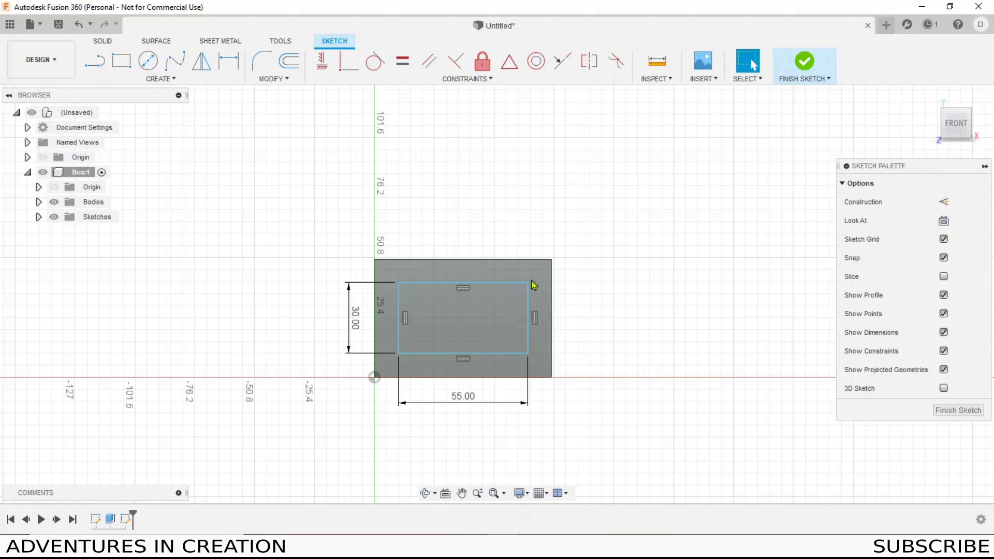
Dimension the rectangle's corner 10 mm from the origin vertically and horizontally
key(d)
click(374, 377)
click(398, 353)
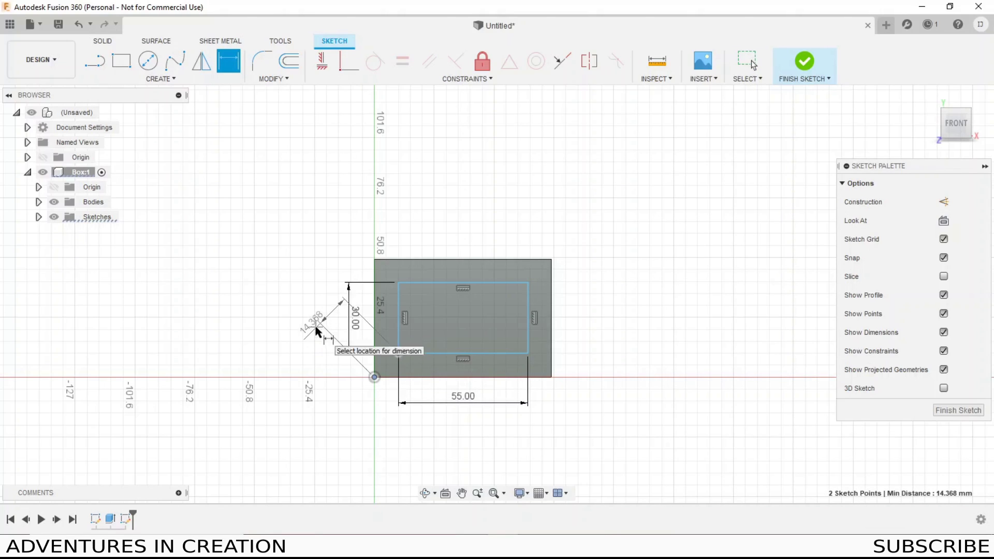
click(305, 369)
text(10)
key(Return)
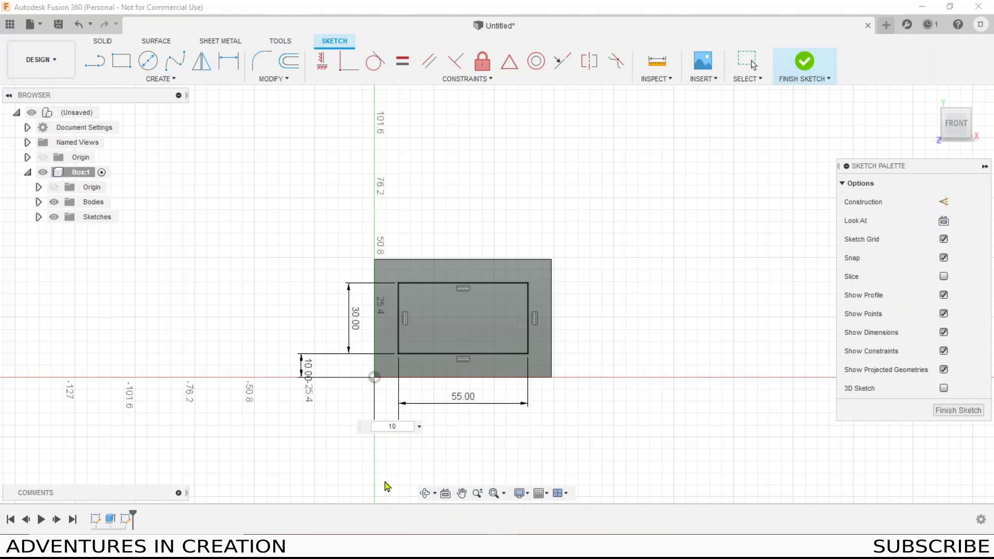
key(Return)
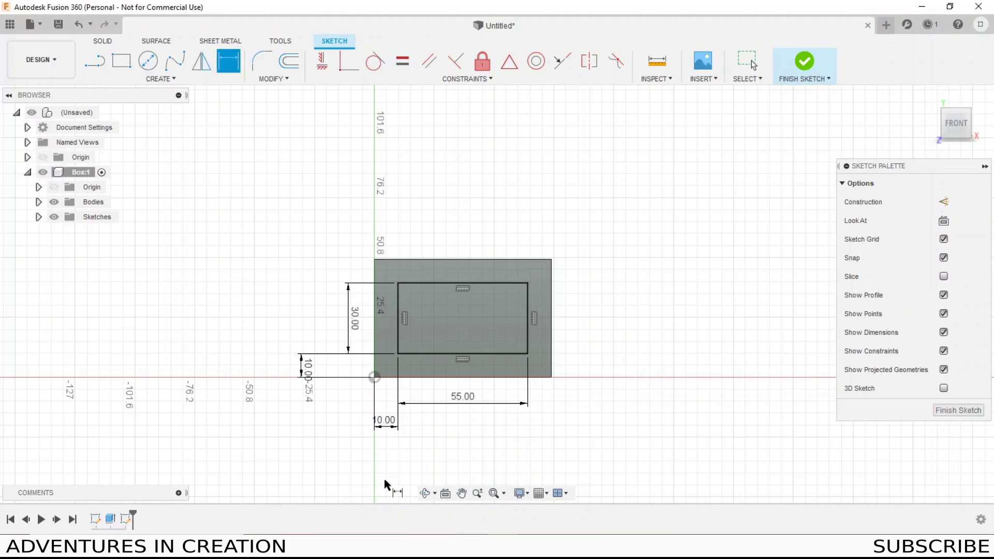
Extrude-cut the inner rectangle -15 mm as a pocket and orbit to look into it
click(804, 72)
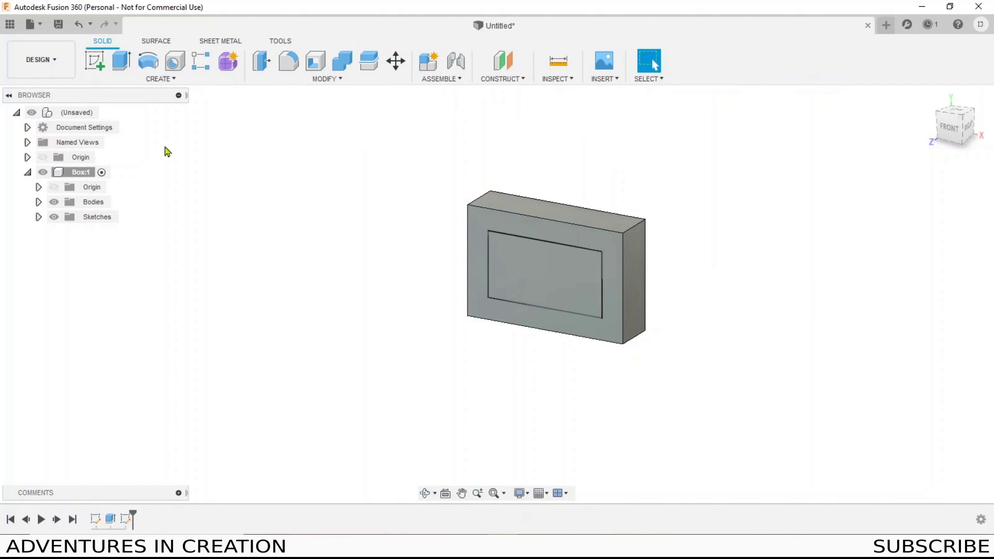
click(122, 62)
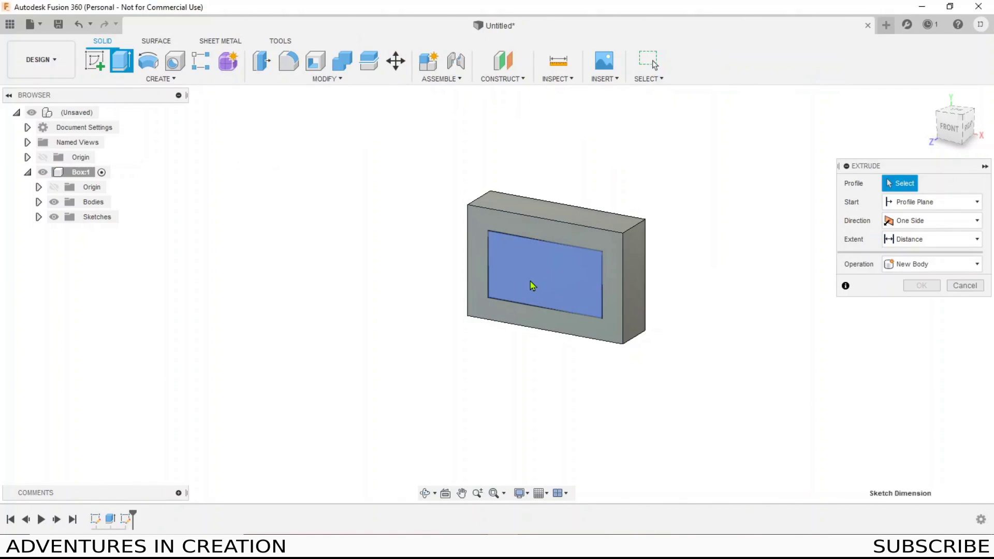
click(534, 285)
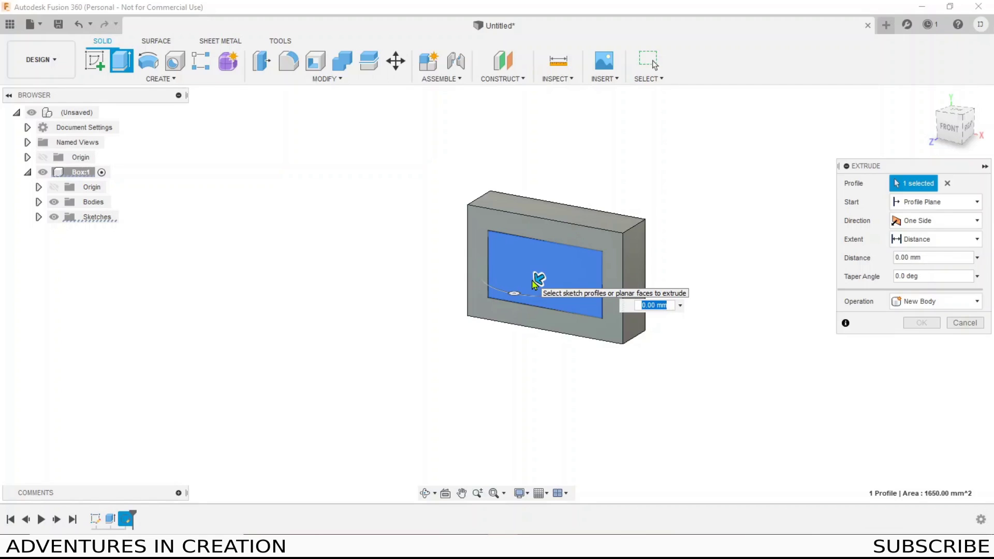
text(-15)
key(Return)
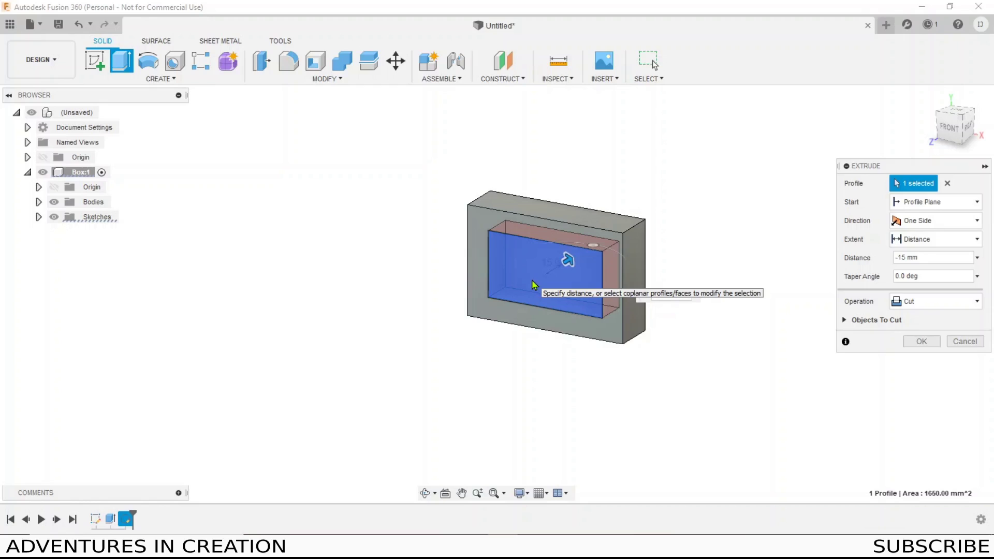
key(Return)
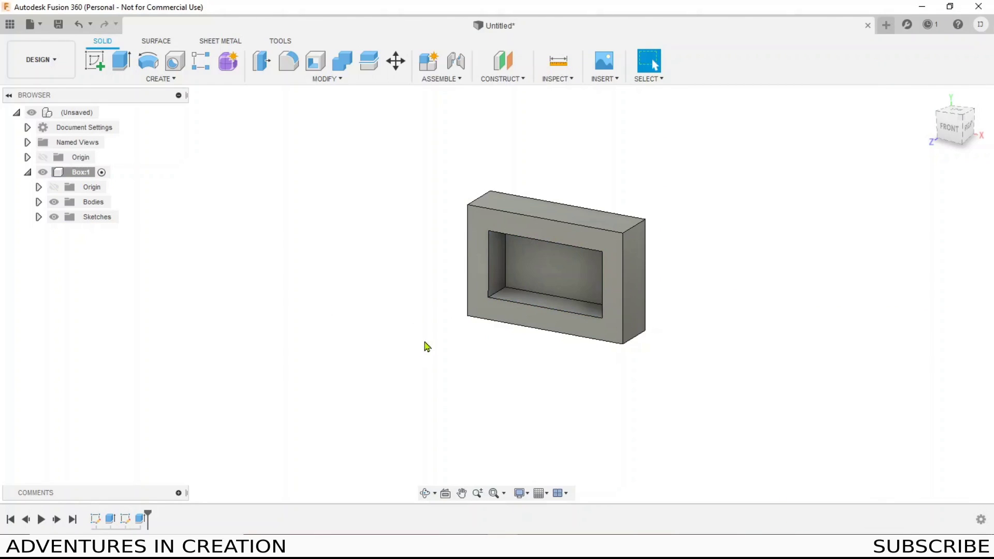
shift+middle_drag(428, 339, 421, 279)
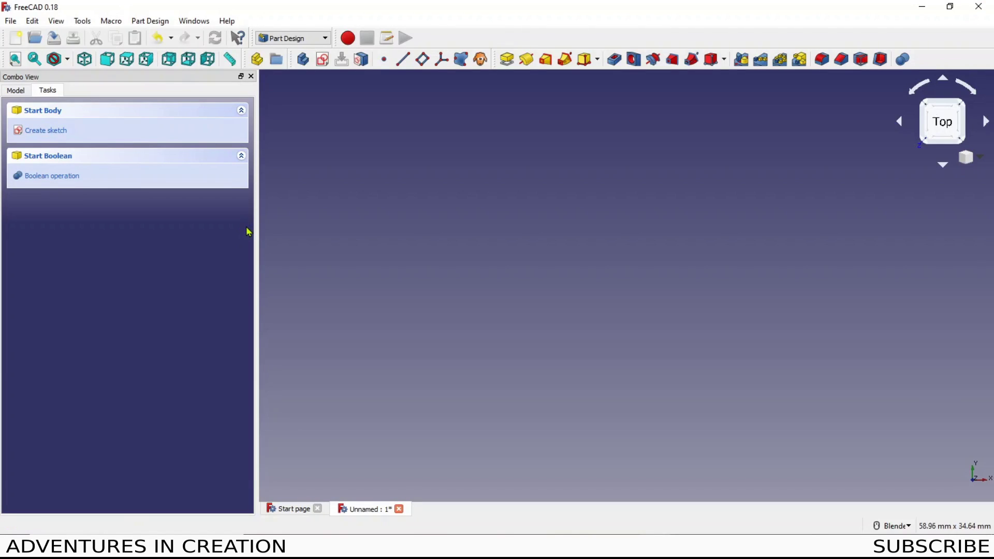
Start a sketch on the XY plane and draw a rectangle from the origin
click(52, 131)
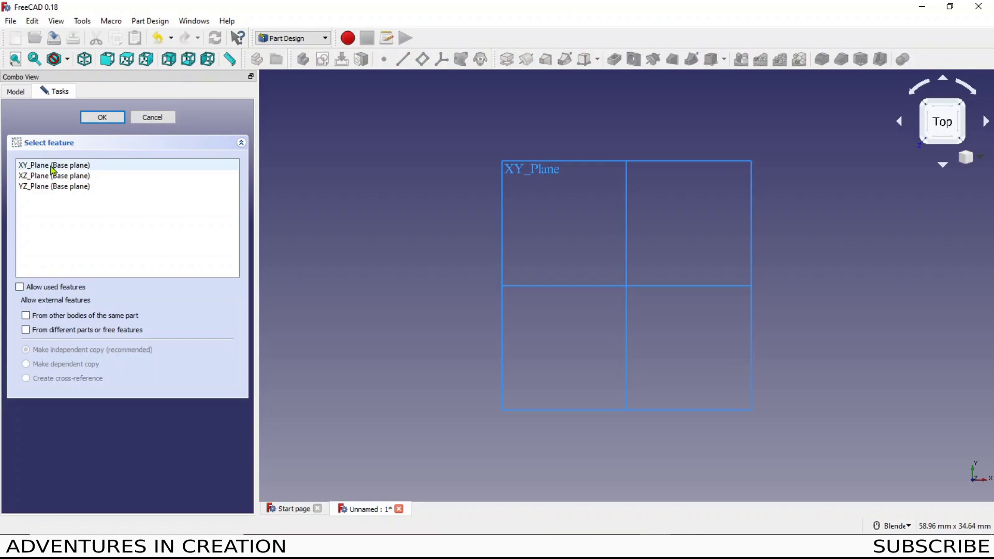
click(53, 166)
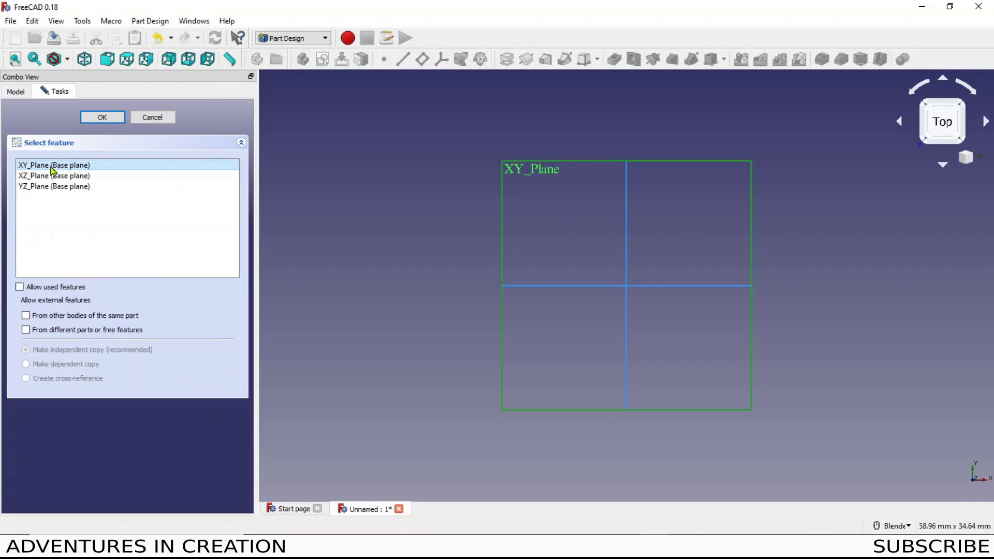
click(114, 119)
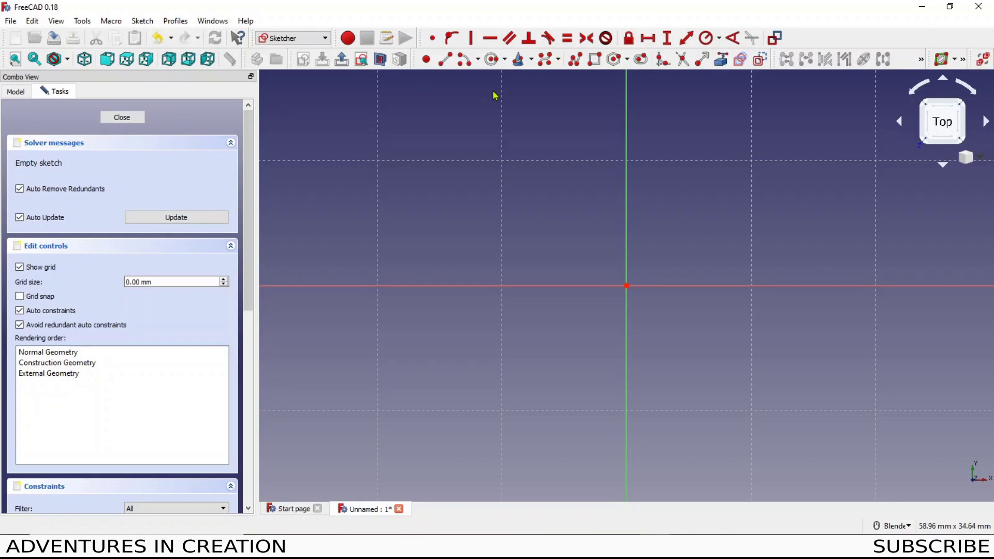
key(g)
key(r)
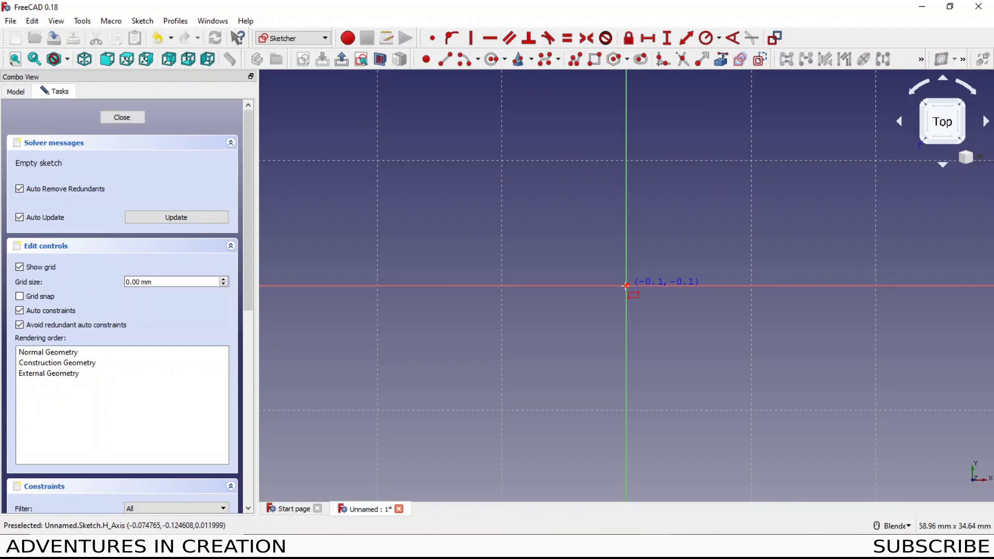
click(626, 285)
click(882, 75)
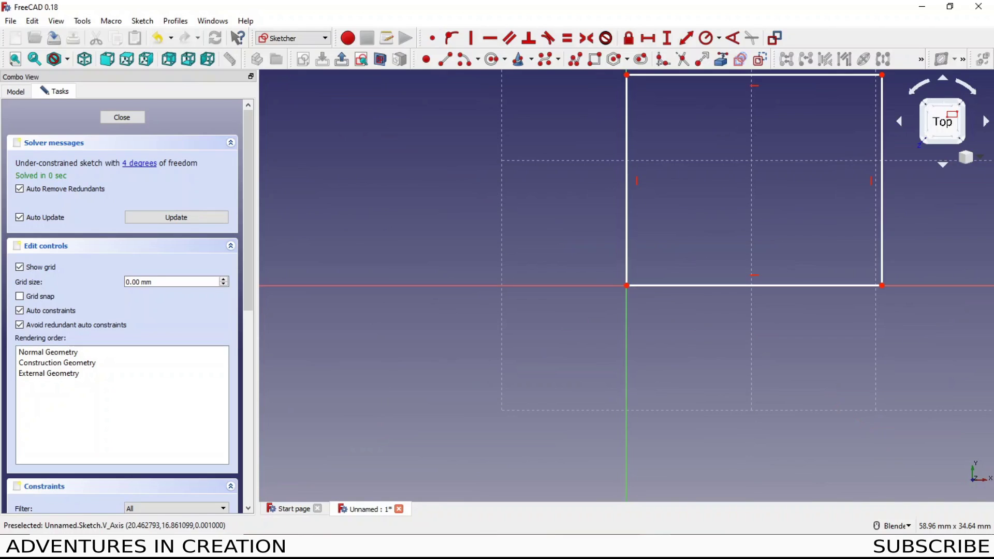
Constrain the rectangle to 75 mm horizontal width and 50 mm vertical height
click(648, 39)
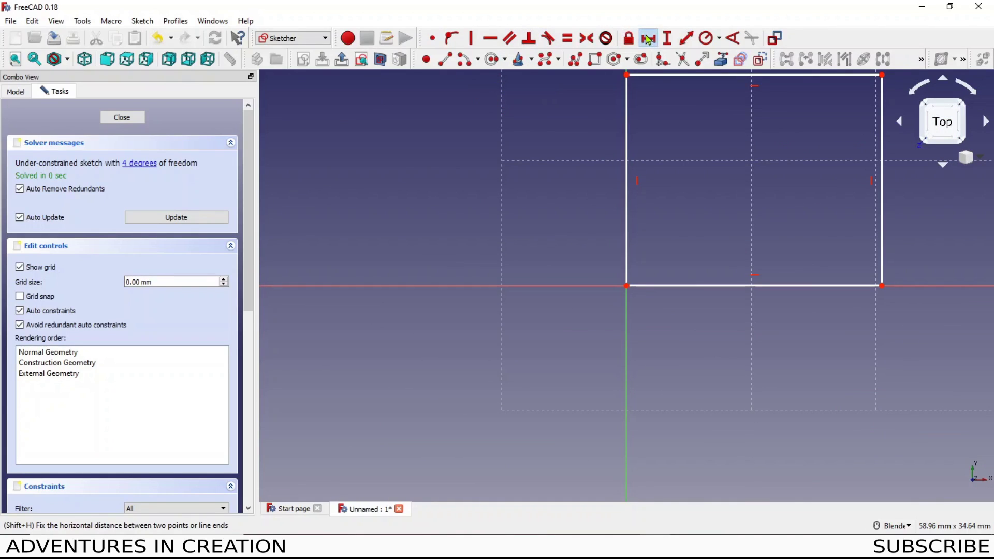
right_click(735, 300)
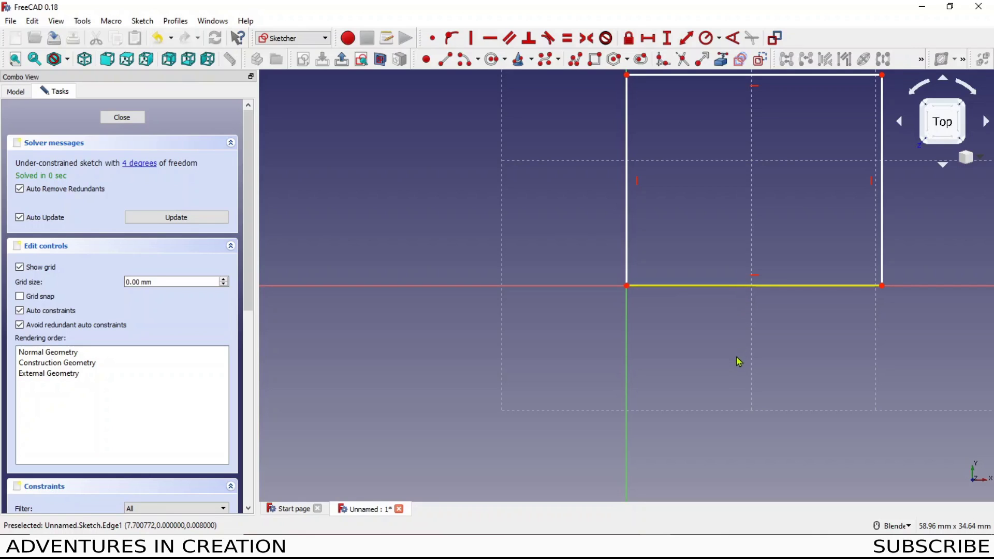
key(shift+h)
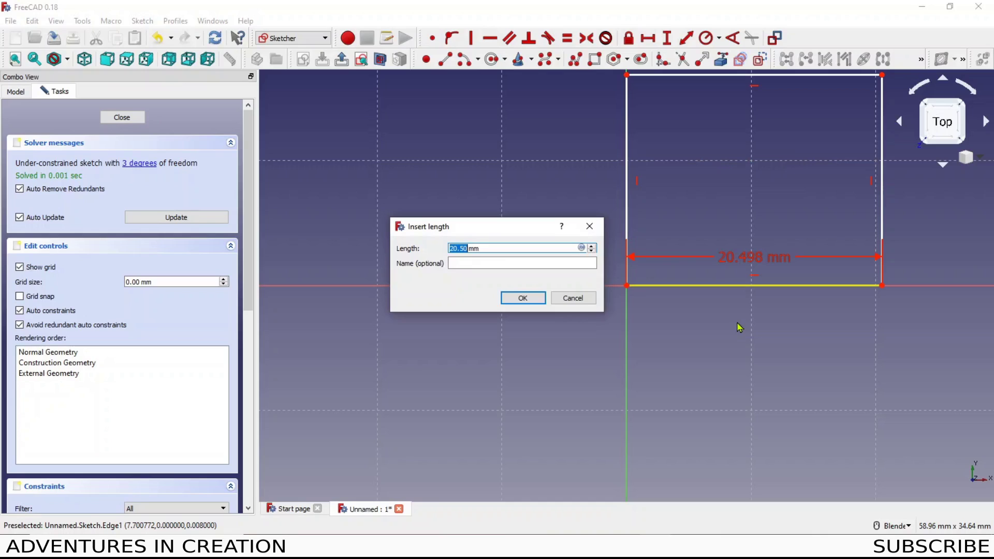
text(75)
key(Return)
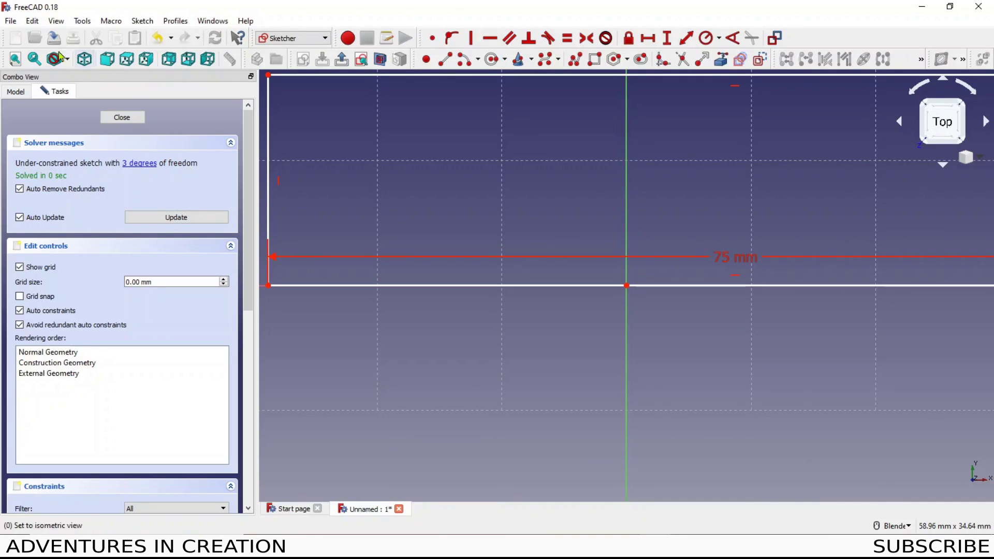
click(15, 60)
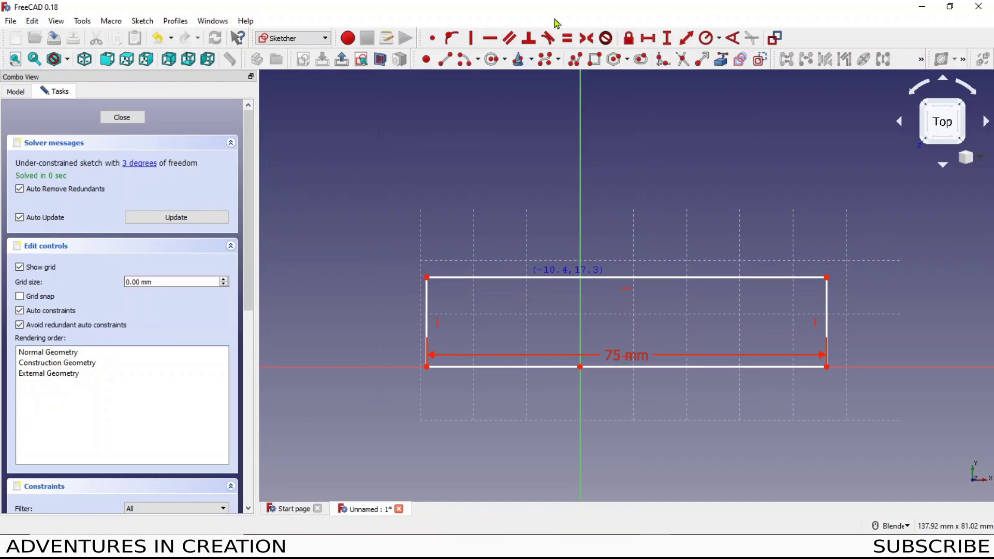
click(667, 39)
click(427, 303)
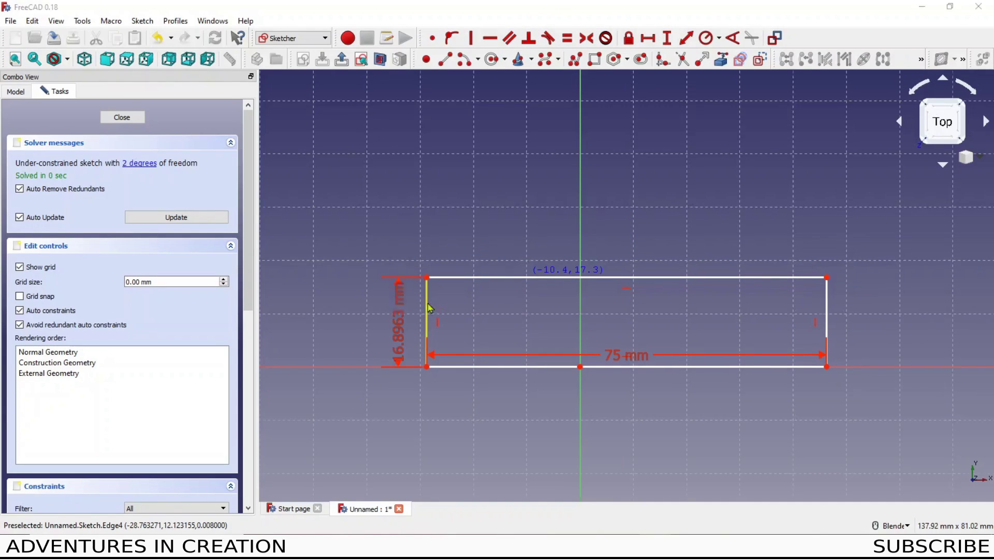
text(5)
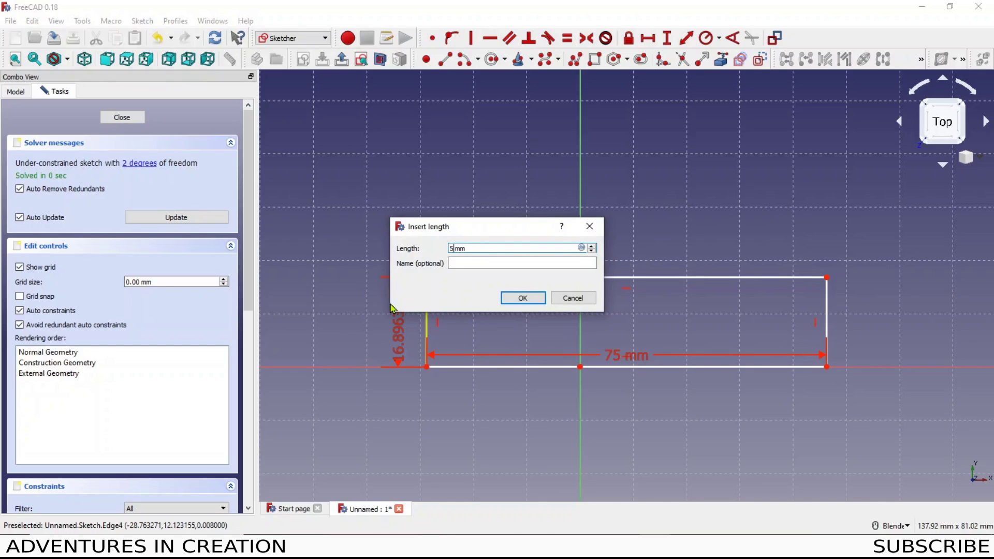
text(0)
key(Return)
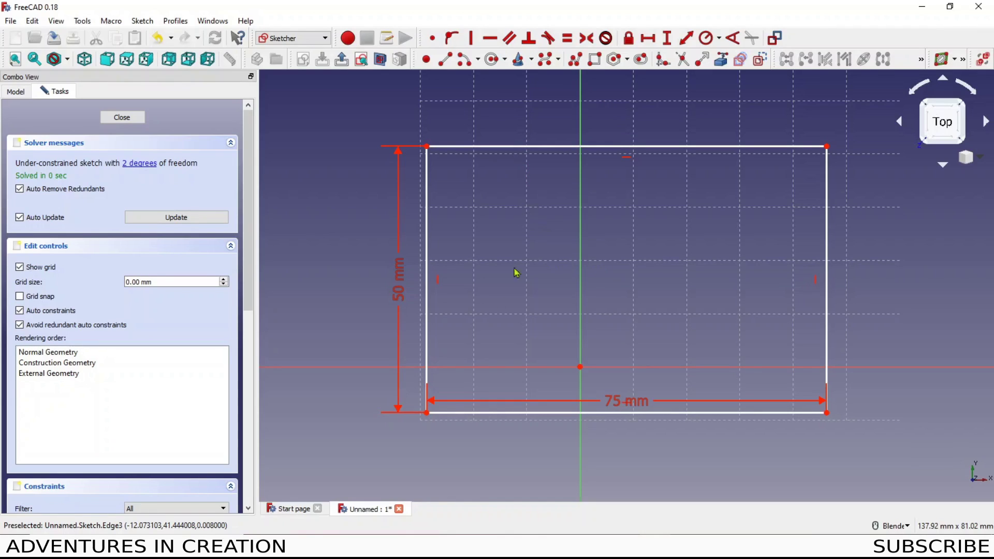
Make the rectangle's bottom-left corner coincident with the origin and close the sketch
click(580, 367)
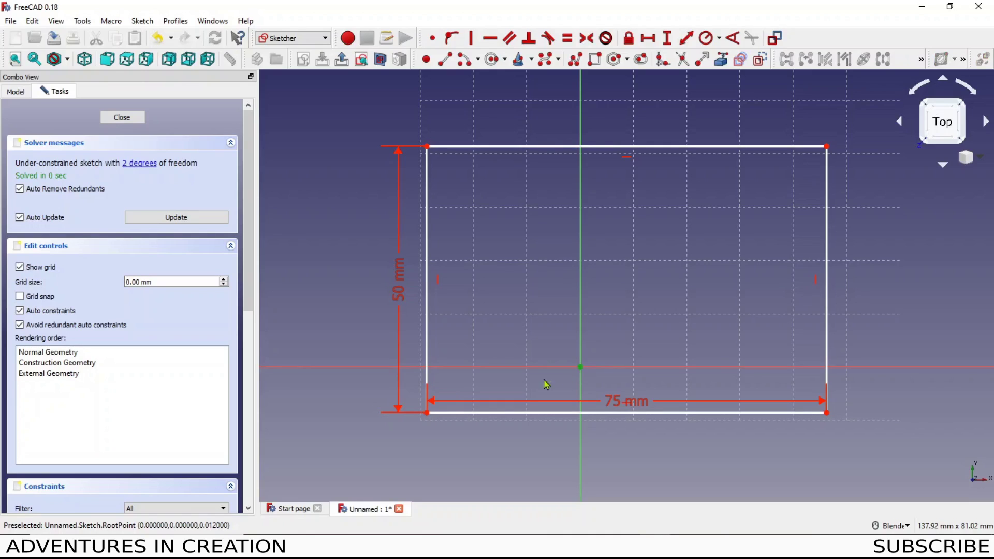
click(426, 412)
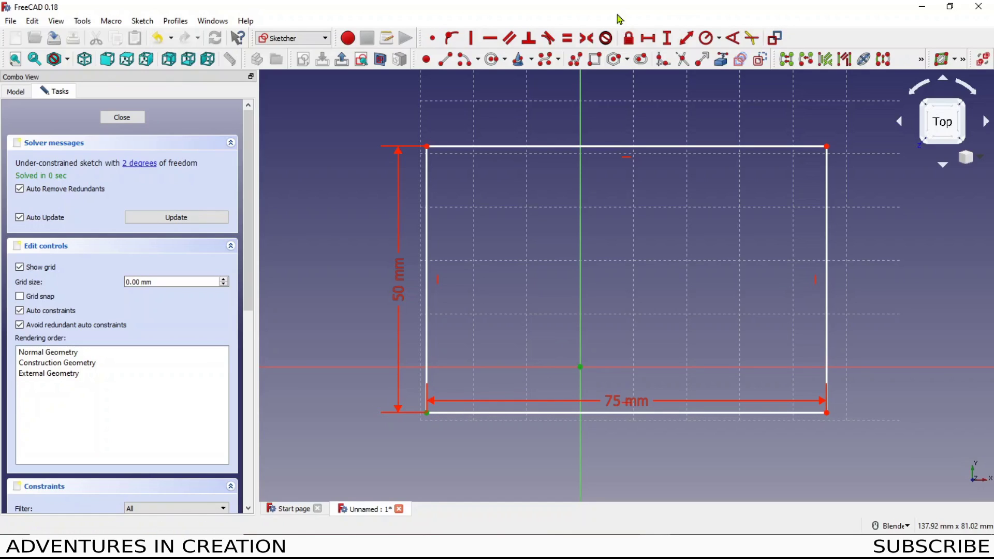
click(433, 39)
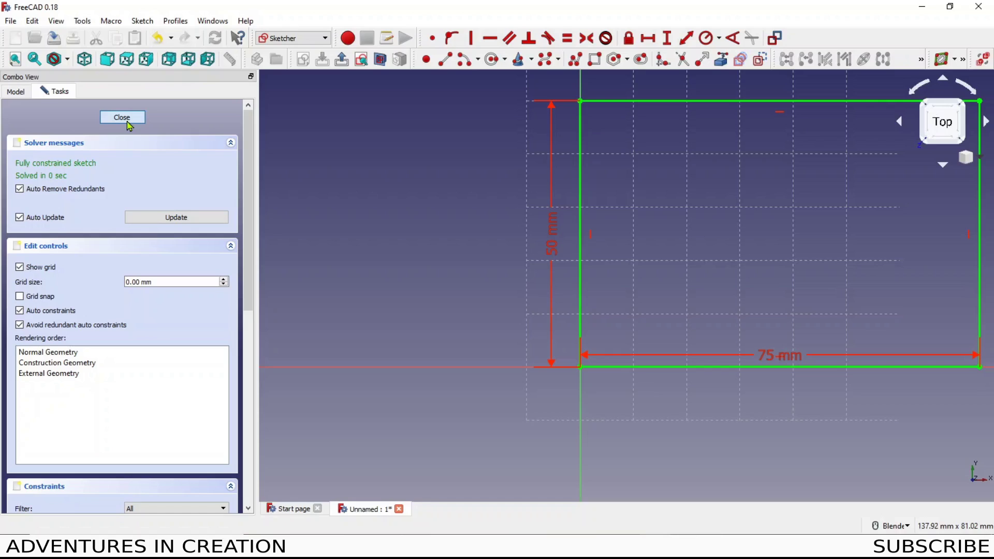
click(122, 118)
click(112, 139)
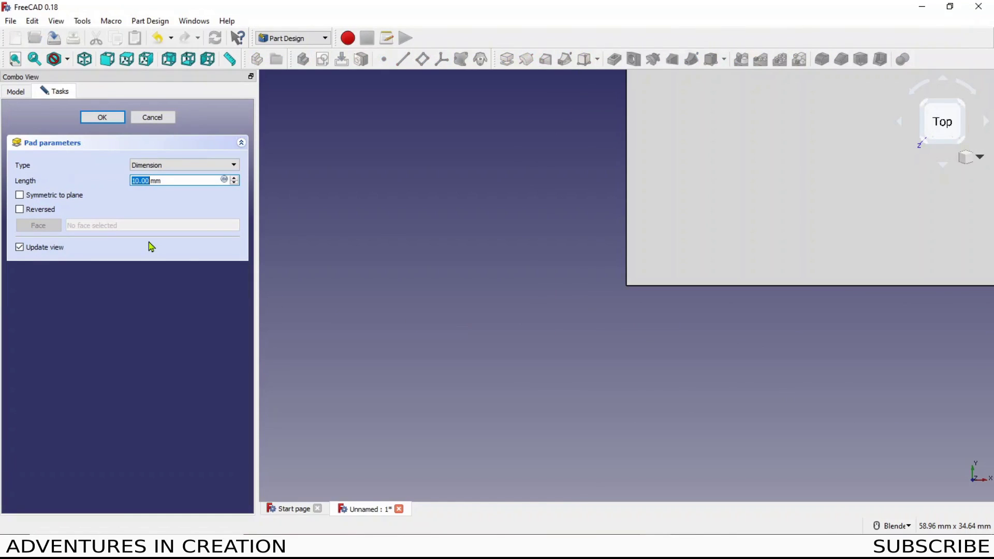
Pad the rectangle sketch 20 mm into a solid block and orbit to view it
text(2)
key(Return)
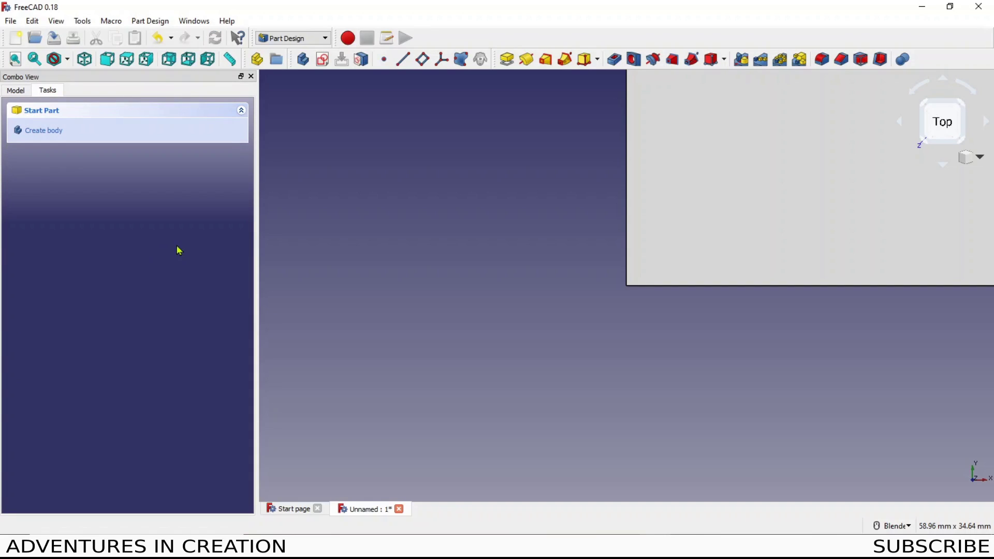
click(19, 61)
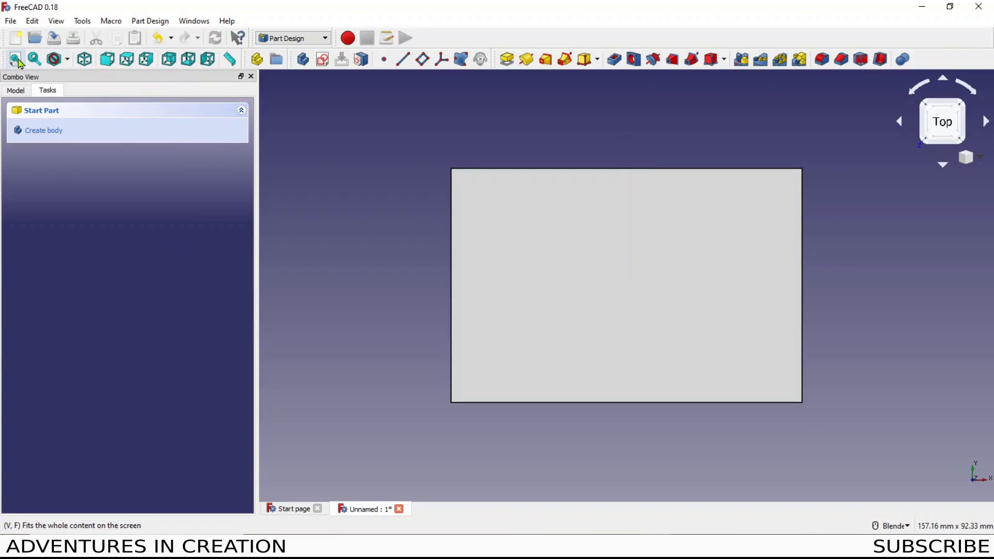
middle_drag(518, 252, 591, 279)
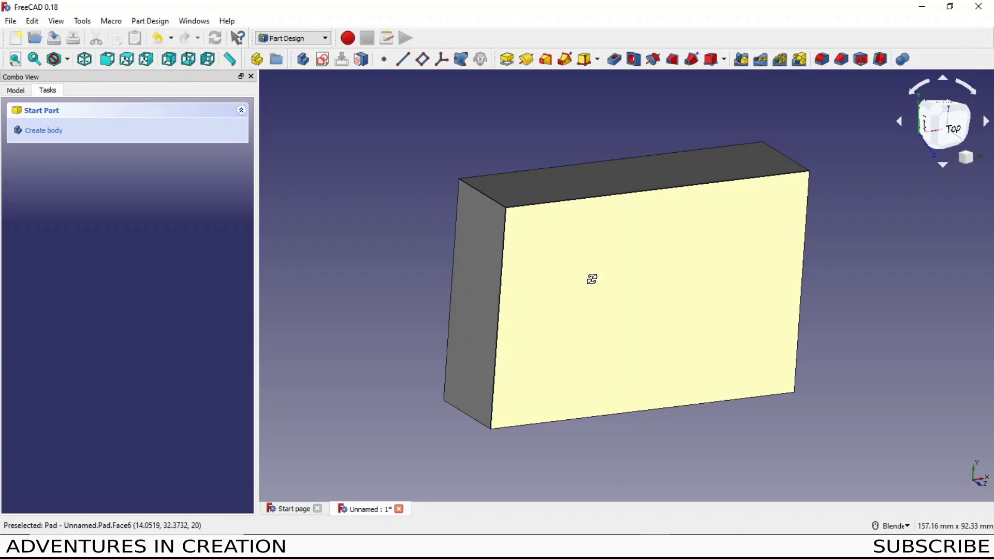
Start a sketch on the block's large face and draw the pocket rectangle
click(642, 307)
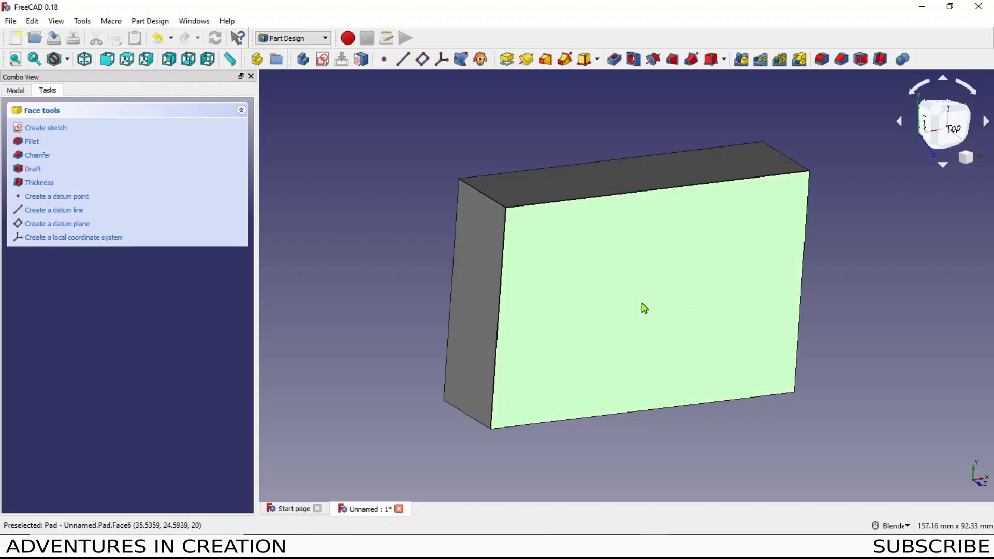
click(60, 130)
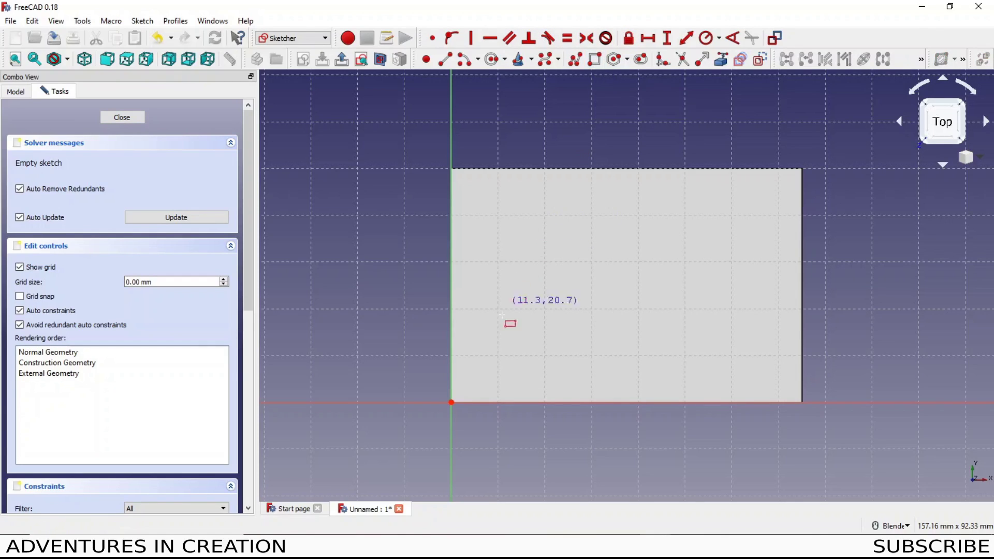
click(488, 354)
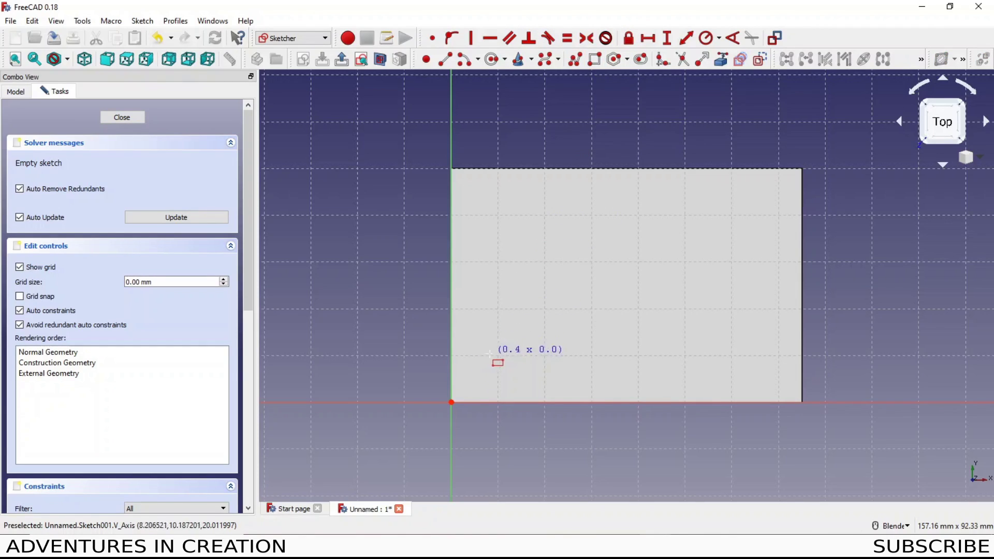
click(765, 214)
Constrain the rectangle corner 10 mm from the origin vertically and horizontally, then close the sketch
click(647, 38)
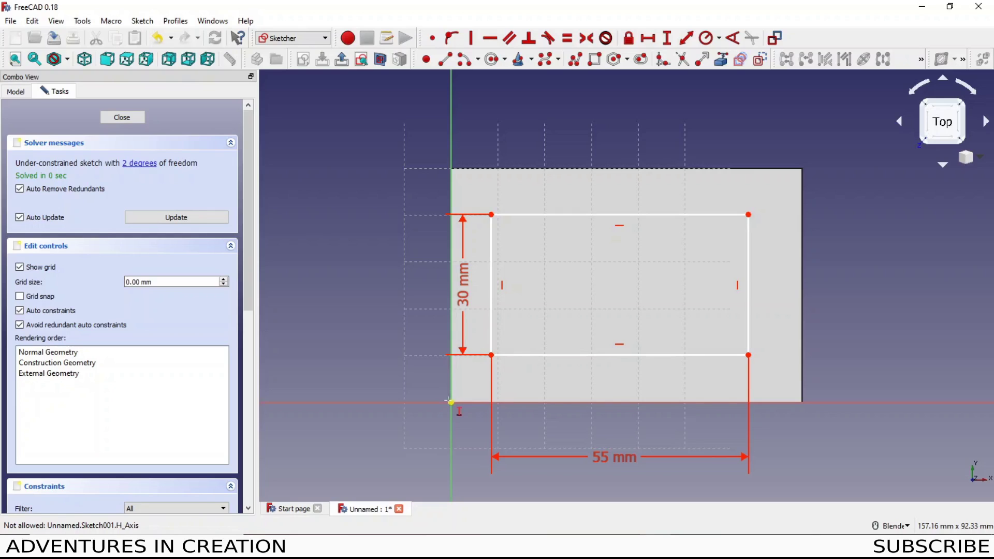
click(451, 402)
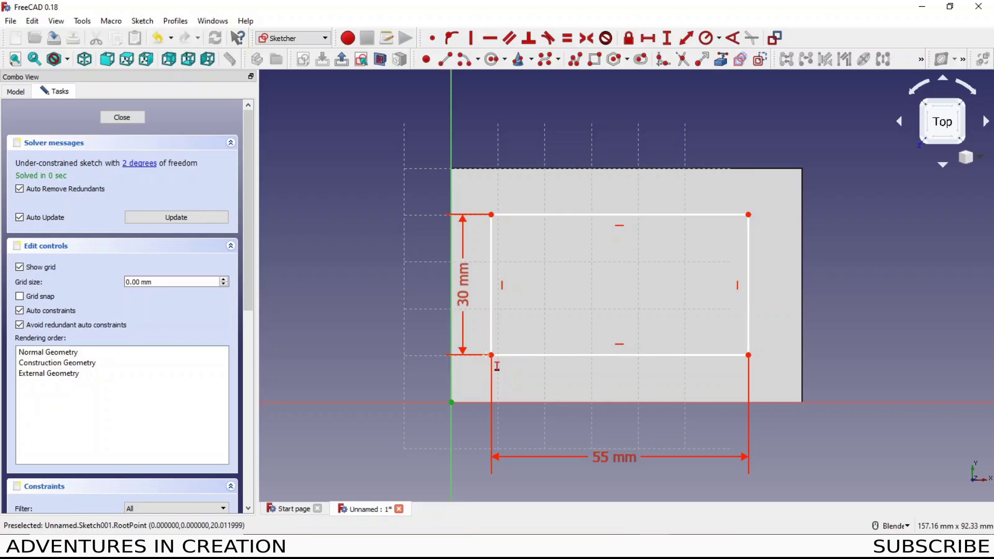
click(491, 355)
key(i)
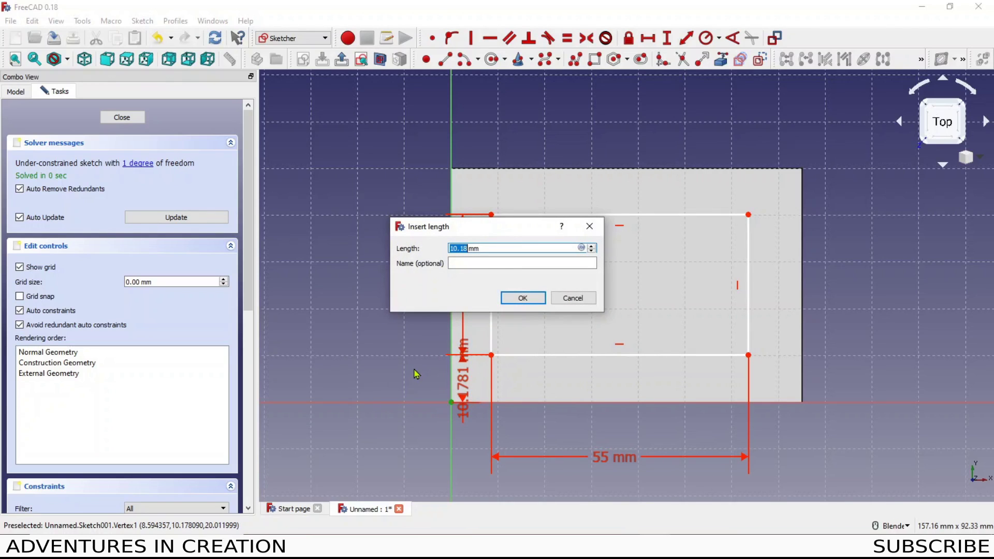
text(10)
key(Return)
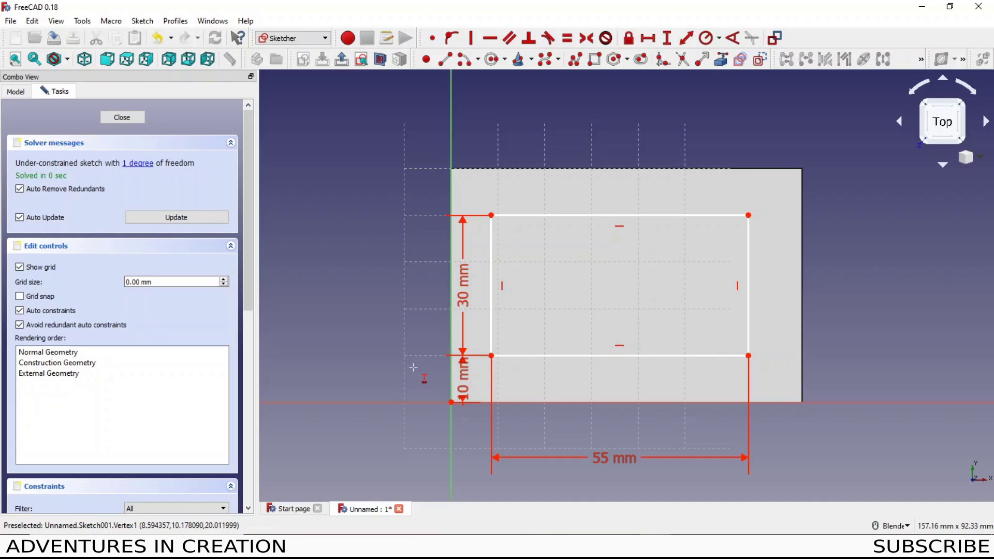
mouse_move(463, 393)
mouse_down()
mouse_move(455, 450)
mouse_move(466, 471)
mouse_move(413, 468)
mouse_up()
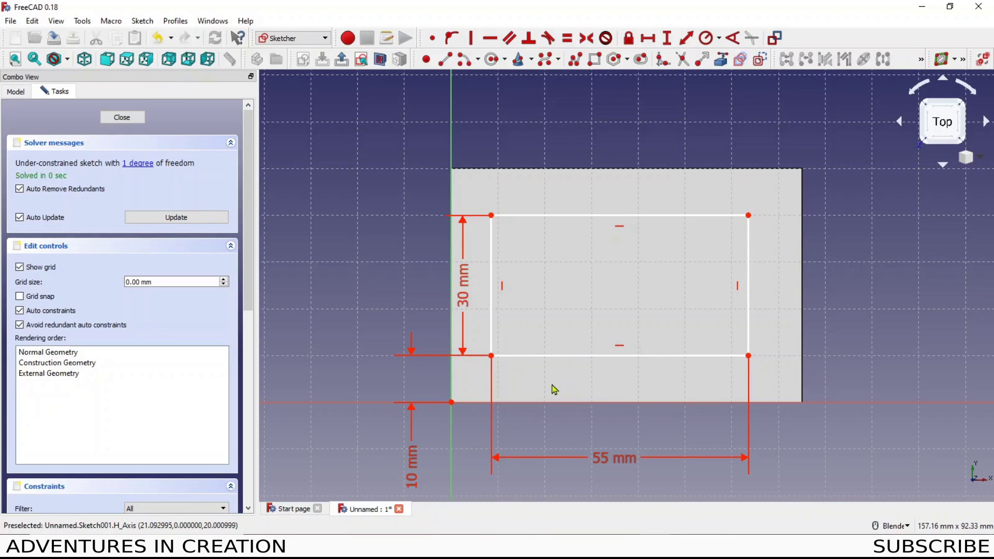
click(648, 37)
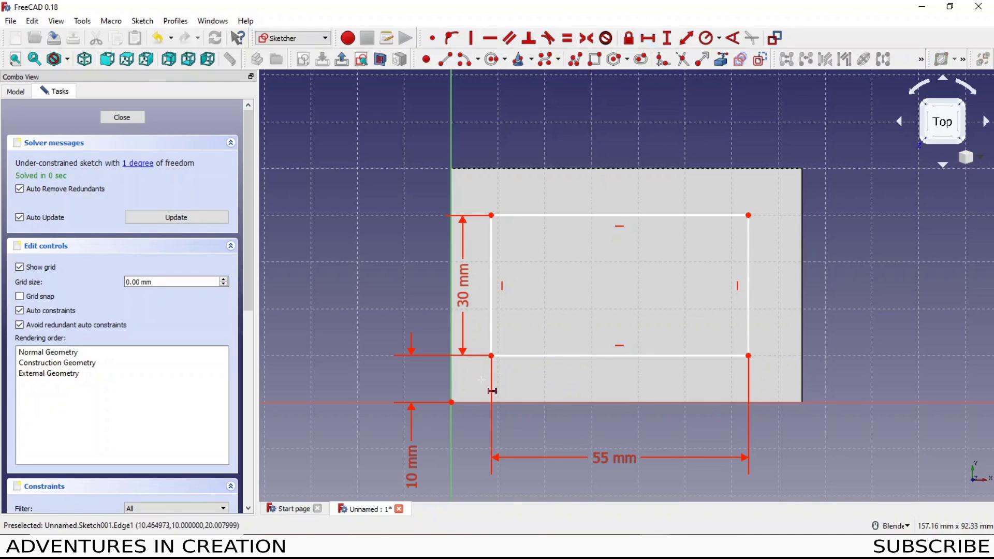
click(452, 402)
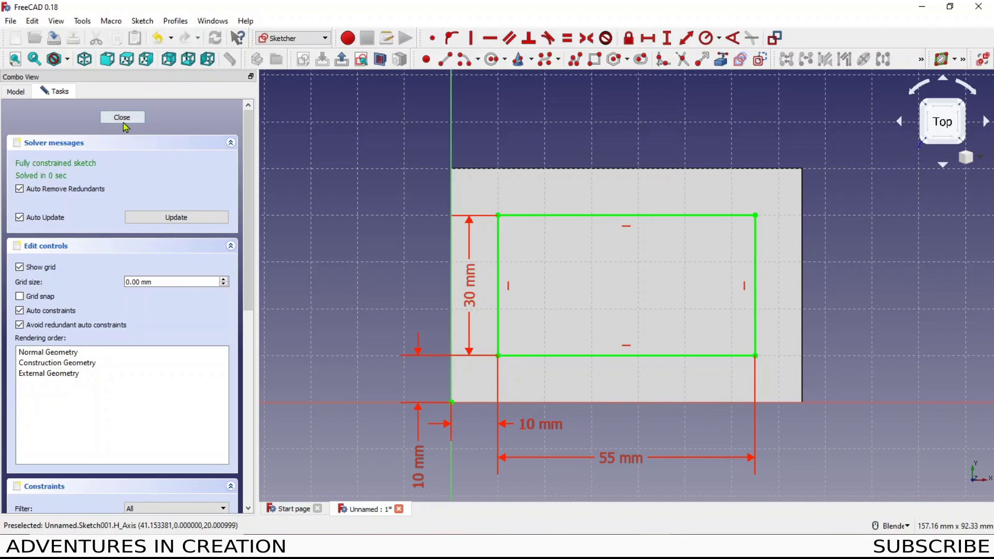
click(122, 118)
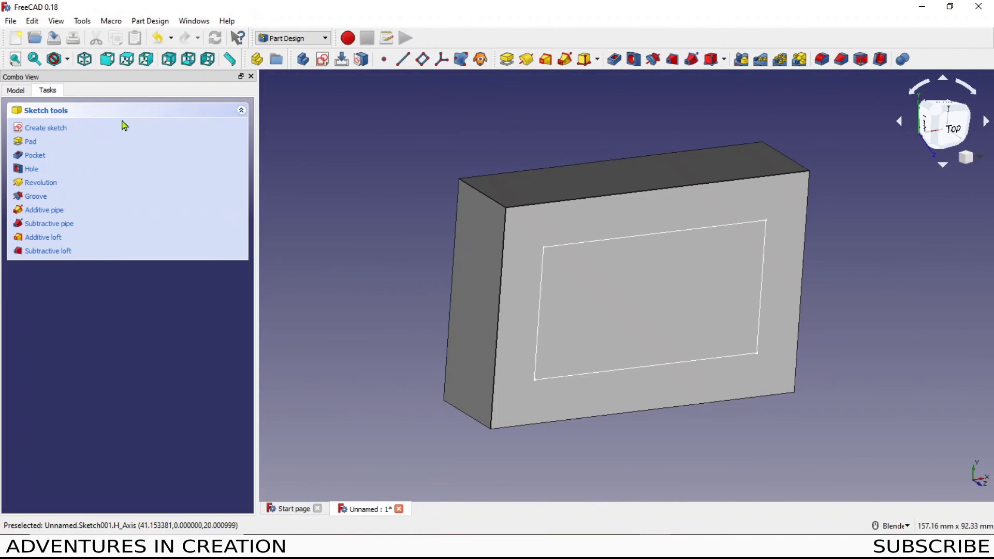
Pocket the sketch 15 mm deep into the block and orbit to inspect it
click(35, 157)
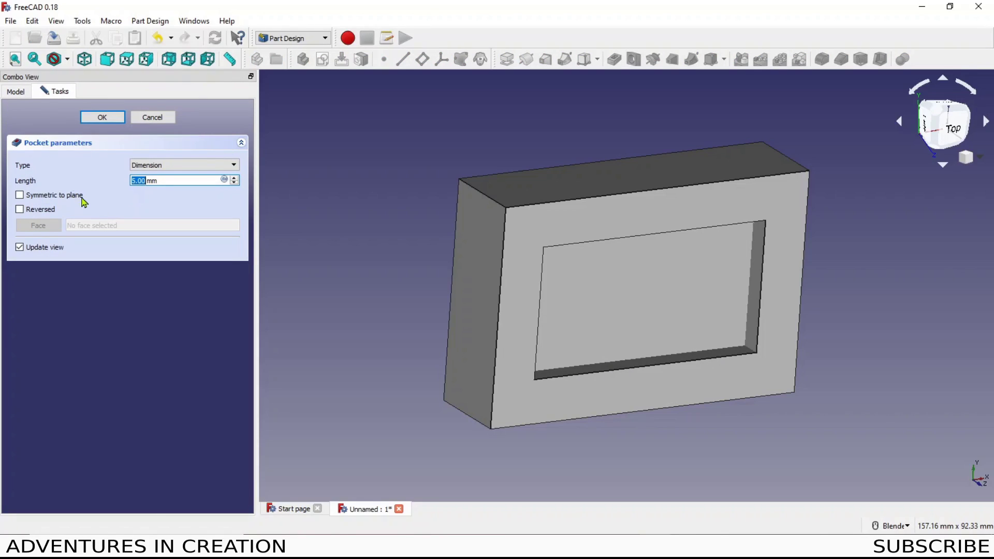
text(15)
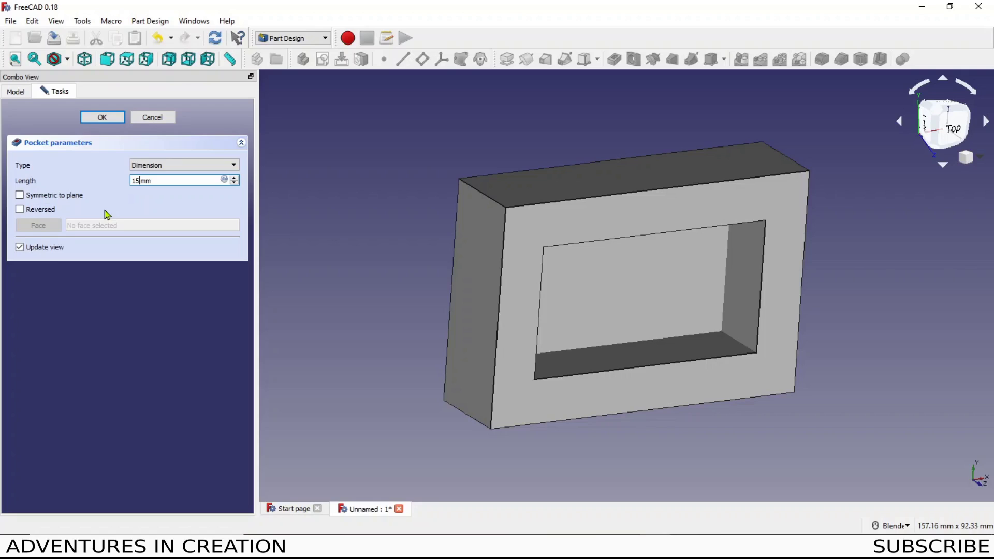
key(Return)
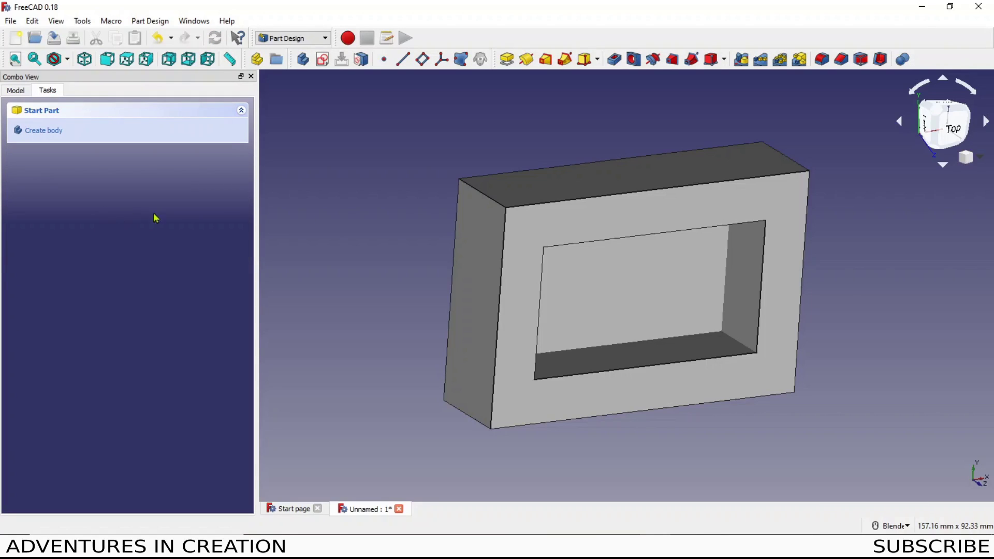
middle_drag(639, 331, 515, 240)
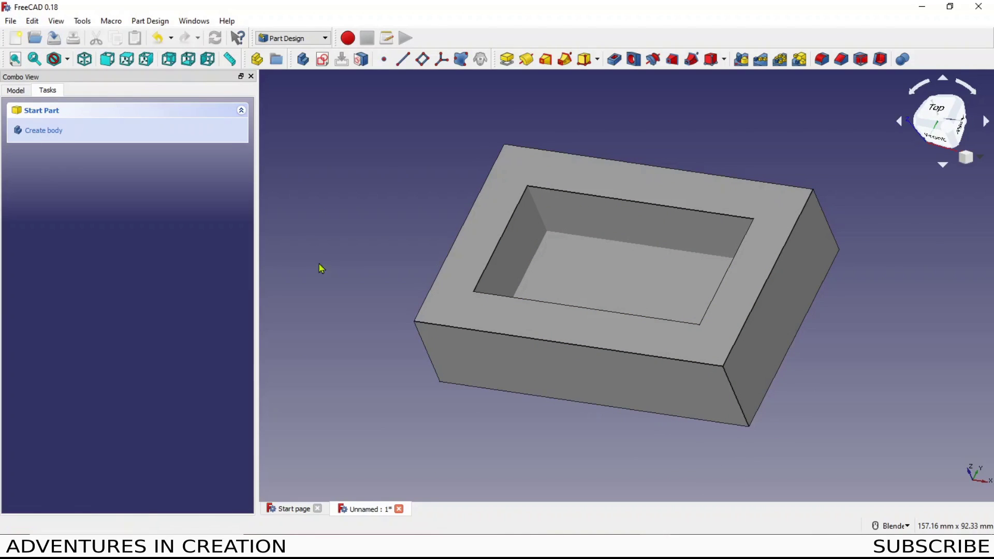
click(10, 20)
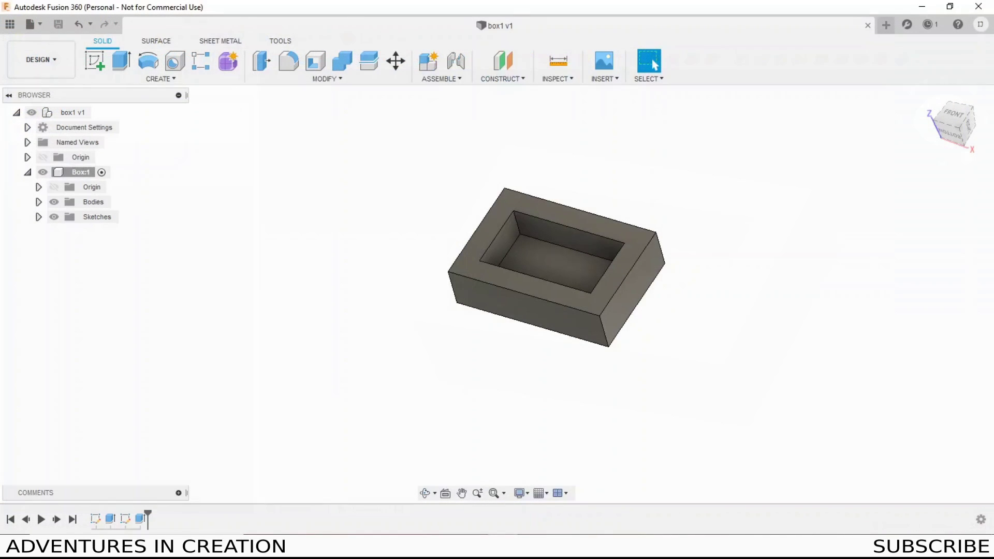
Switch to the MANUFACTURE workspace and start a new milling Setup
click(58, 63)
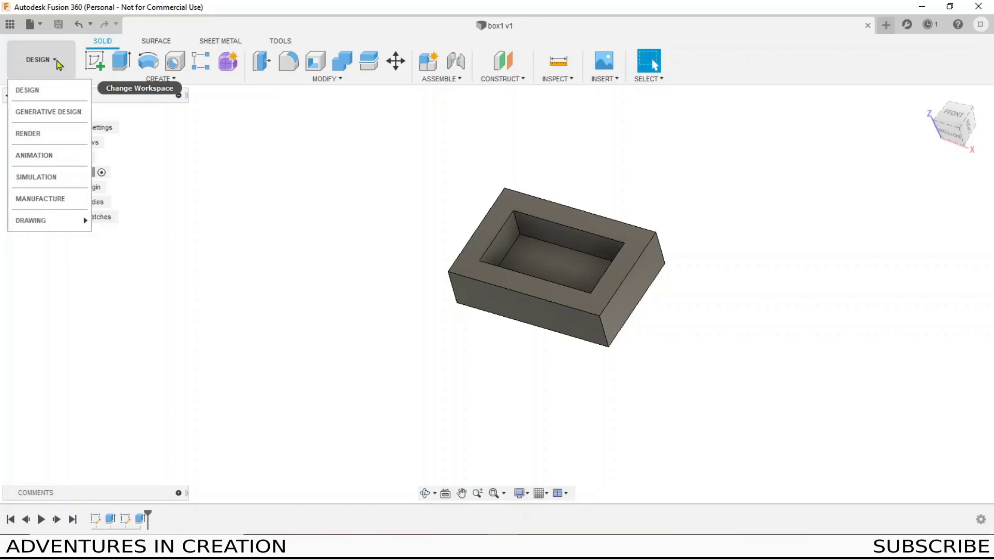
click(41, 199)
click(95, 61)
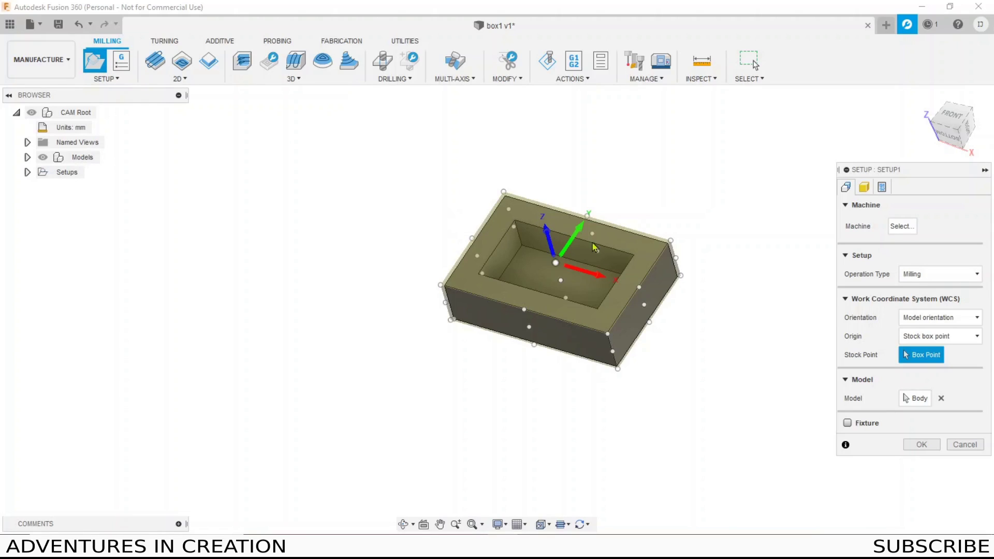
Choose Autodesk Generic 3-axis from the Machine Library as the setup's machine
click(910, 229)
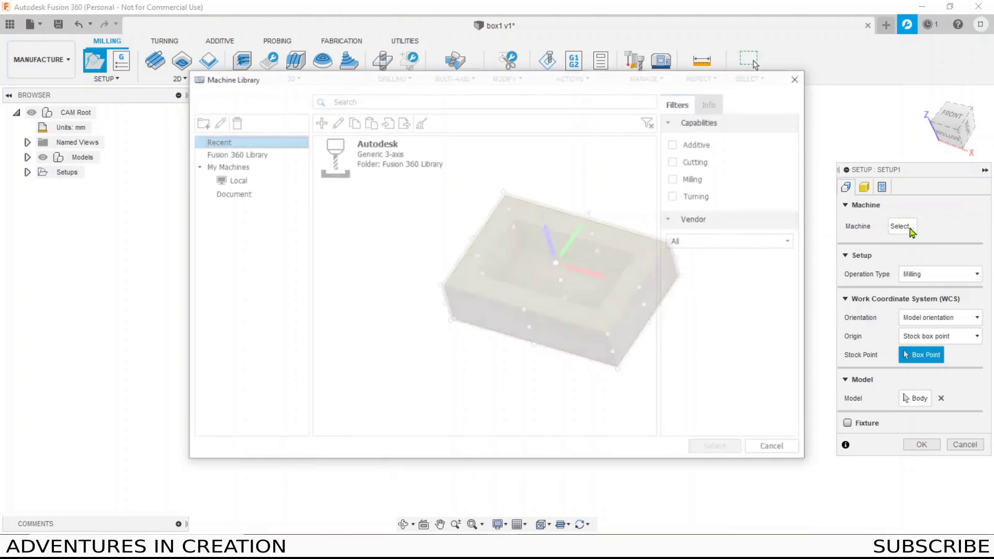
click(359, 160)
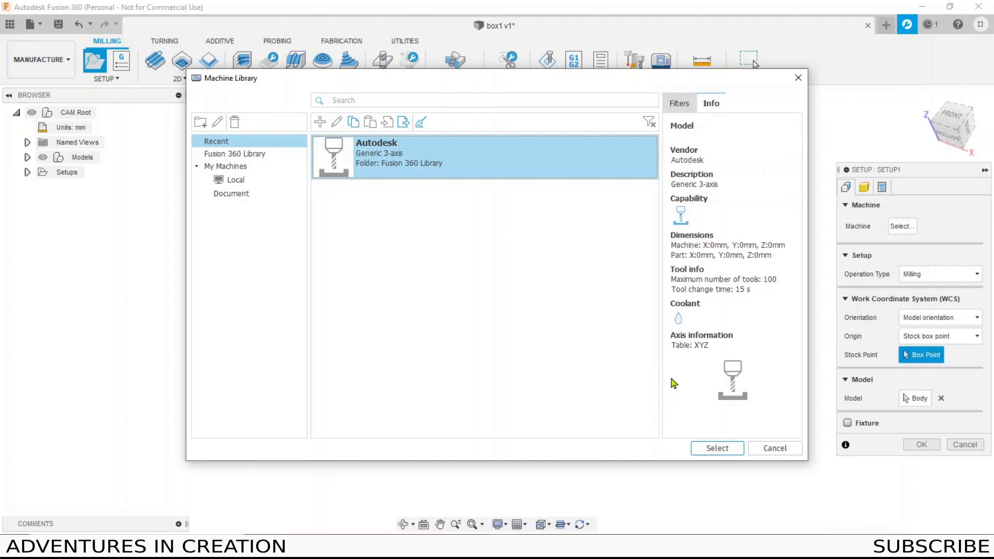
click(720, 449)
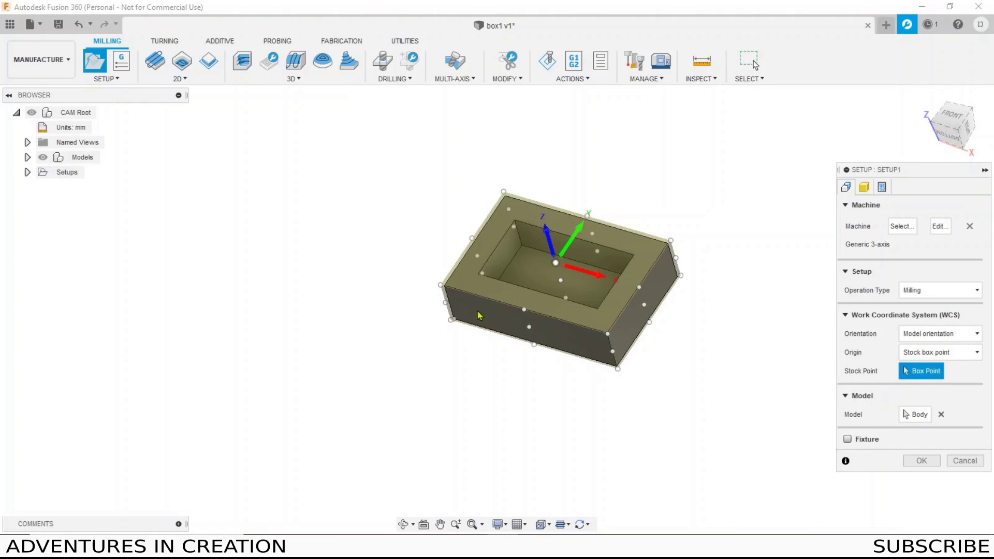
Place the work origin at the box's left corner and use no additional stock
click(441, 286)
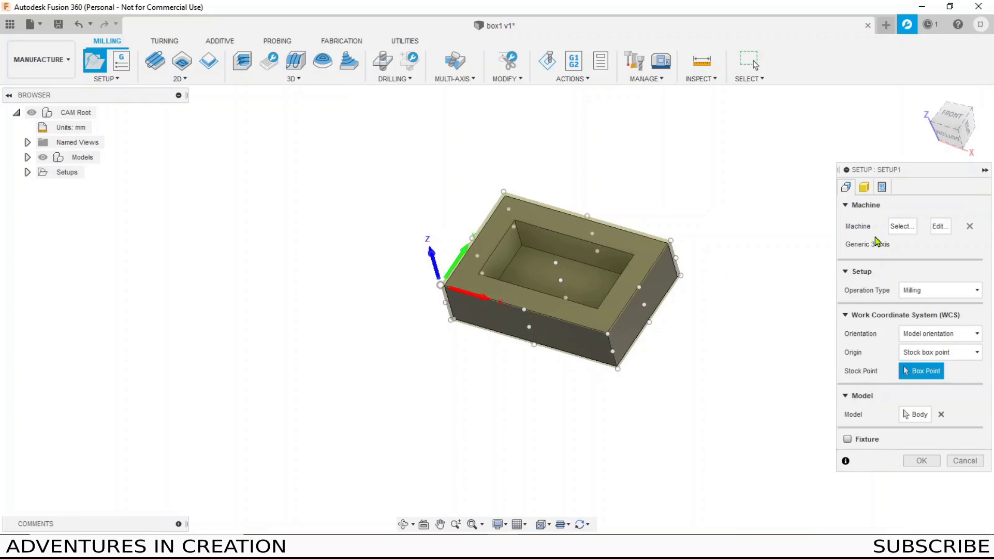
click(864, 187)
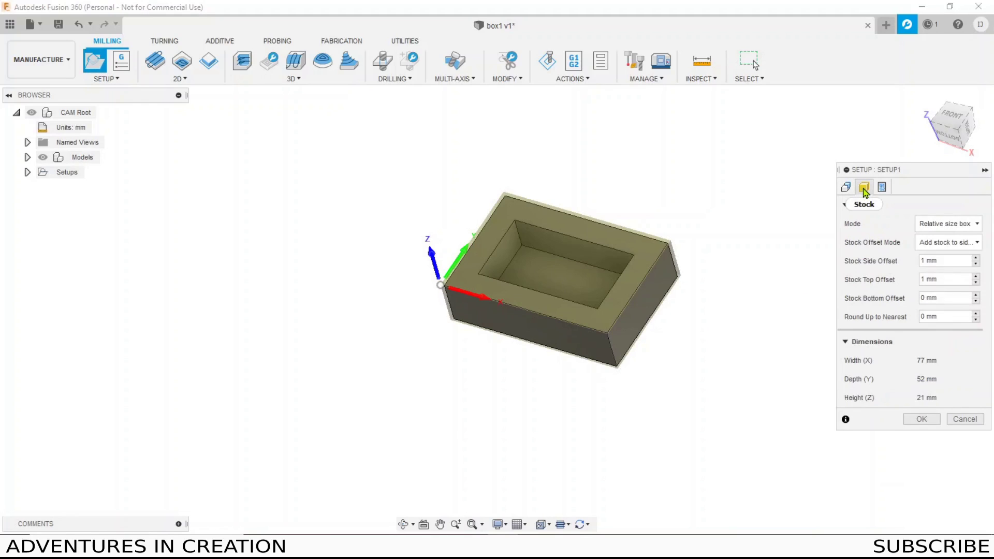
click(956, 244)
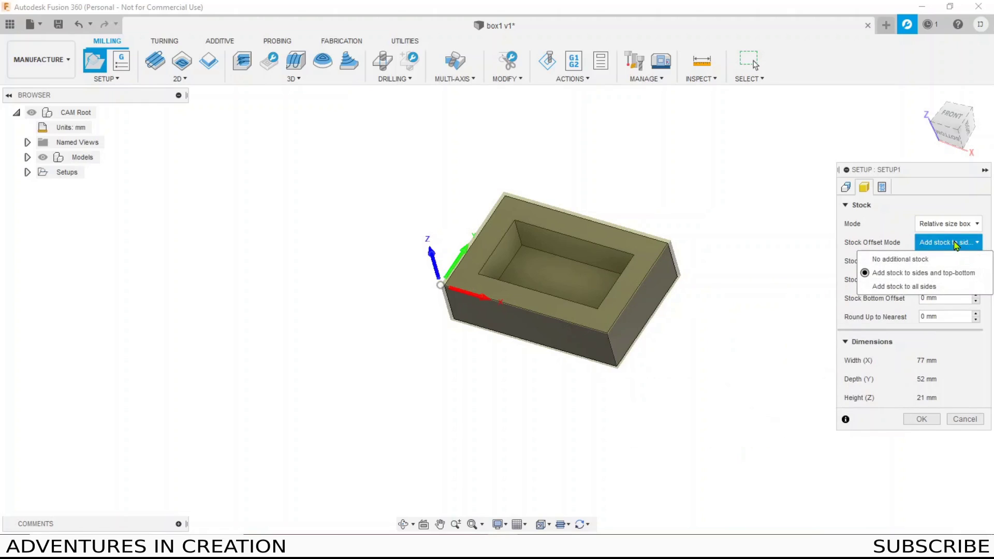
click(937, 258)
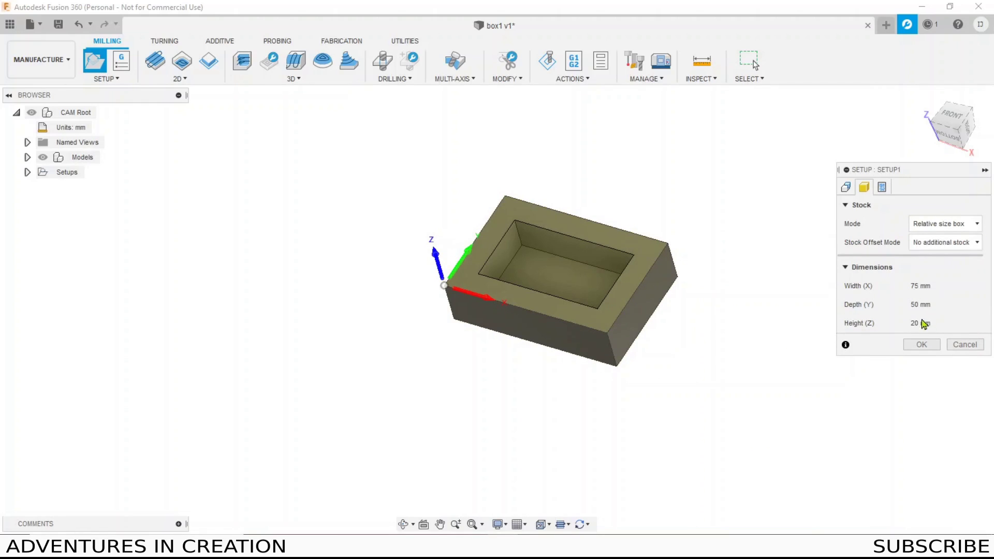
Name the program Box1 and create Setup1
click(882, 188)
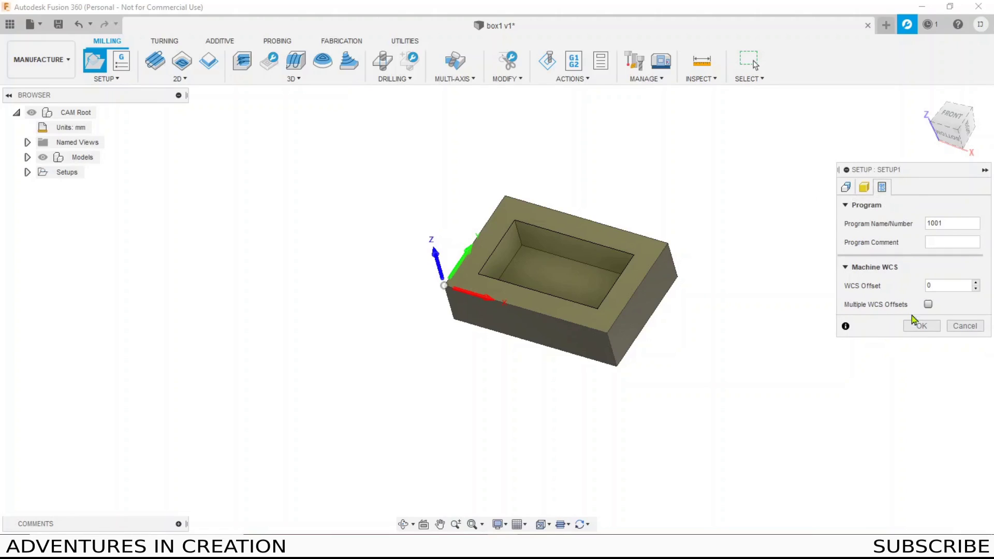
double_click(939, 224)
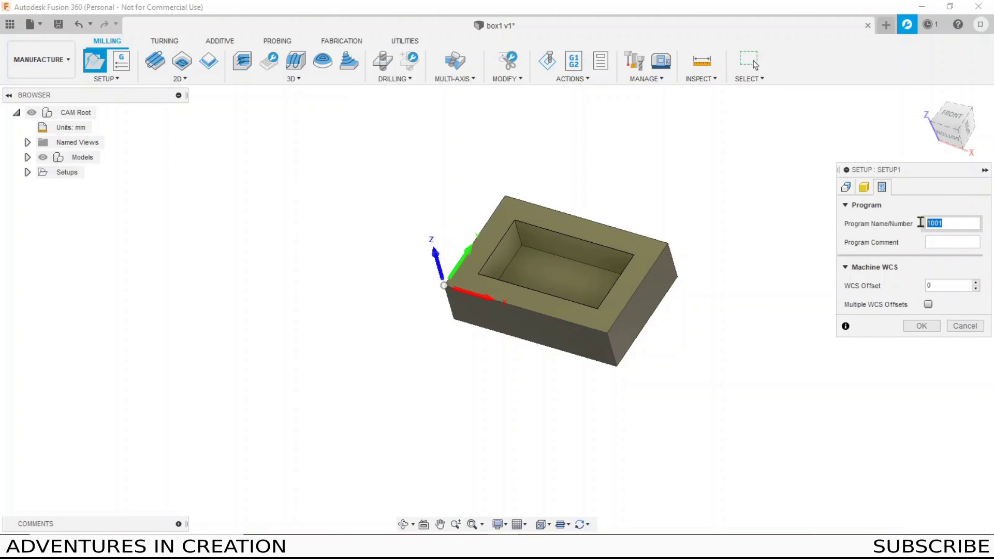
text(Box1)
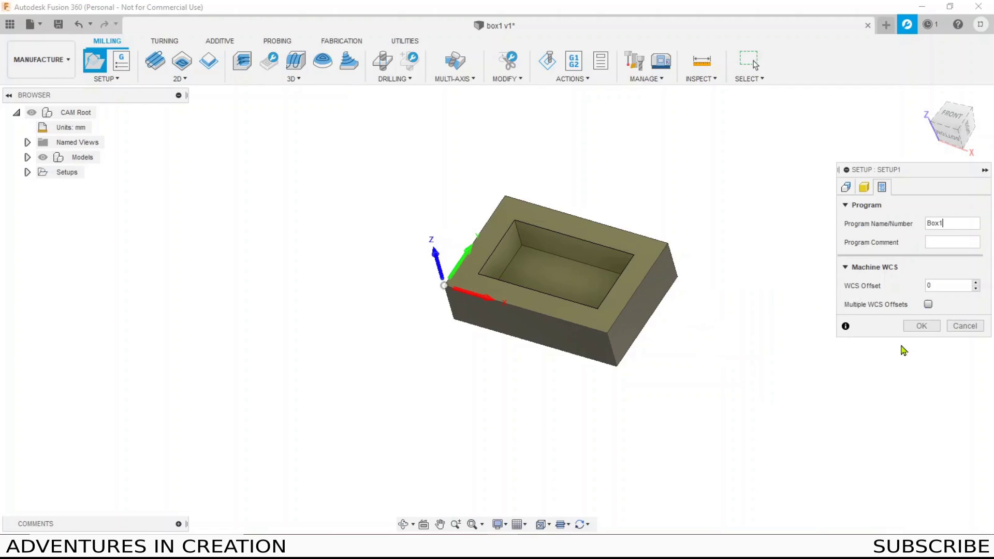
click(921, 326)
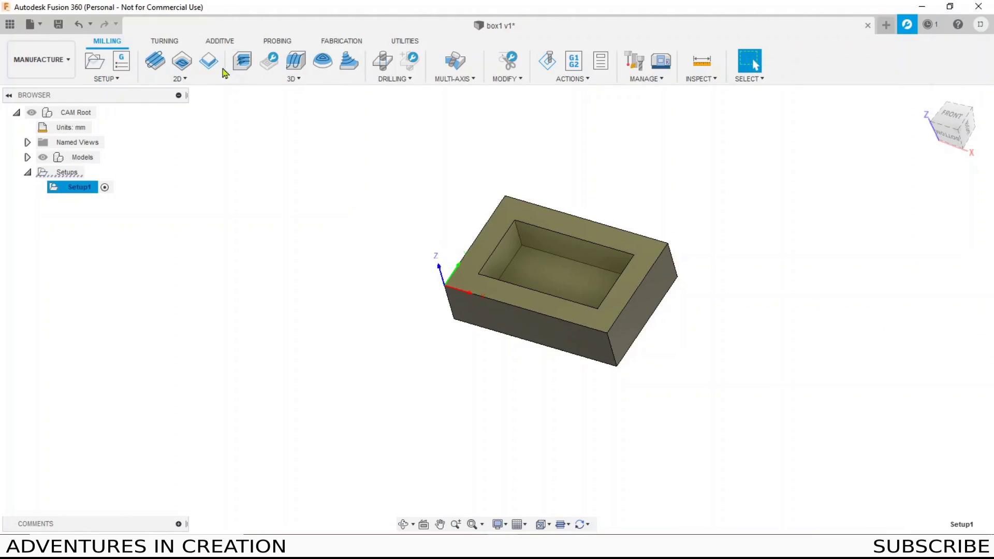
Create a 2D Pocket on the pocket floor using the 6 mm flat end mill
click(180, 79)
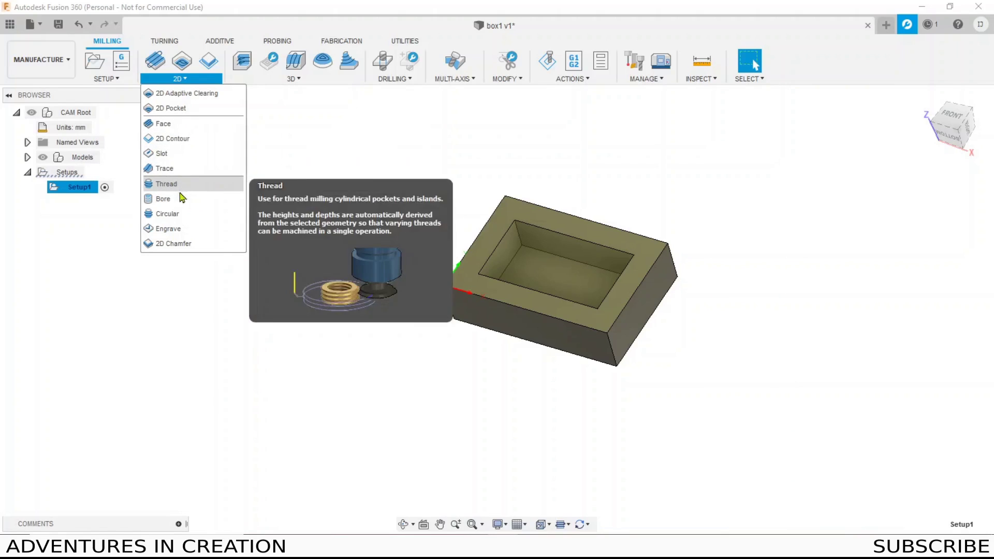
click(186, 113)
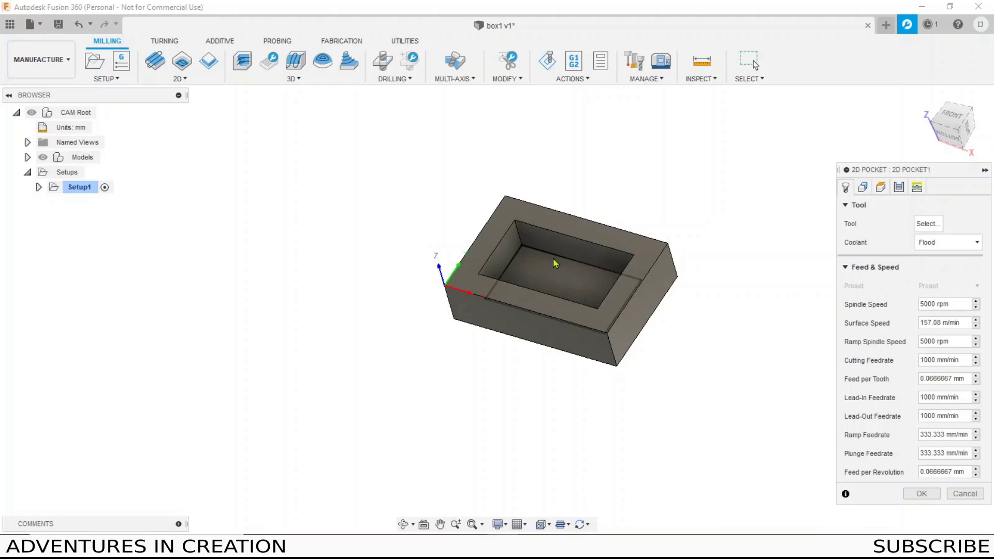
click(557, 263)
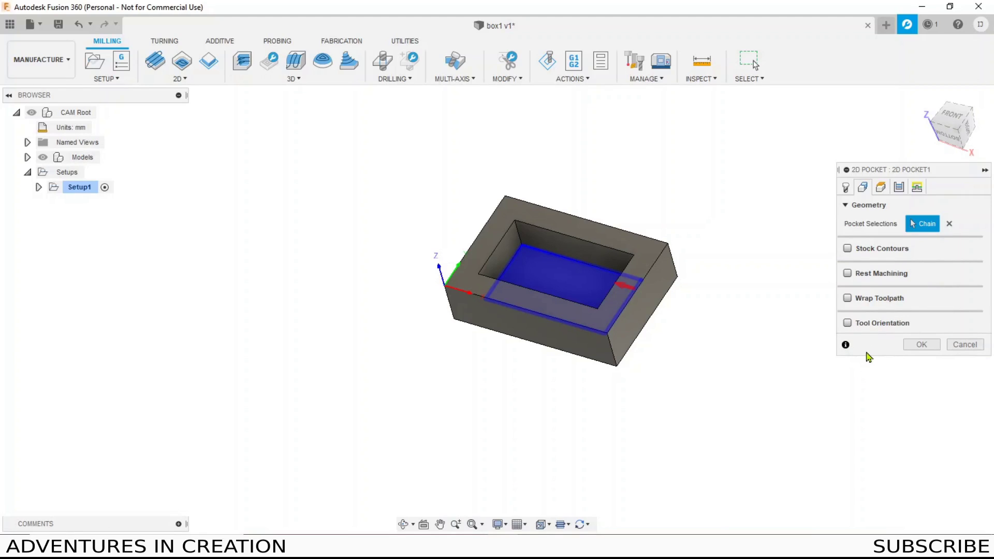
click(883, 189)
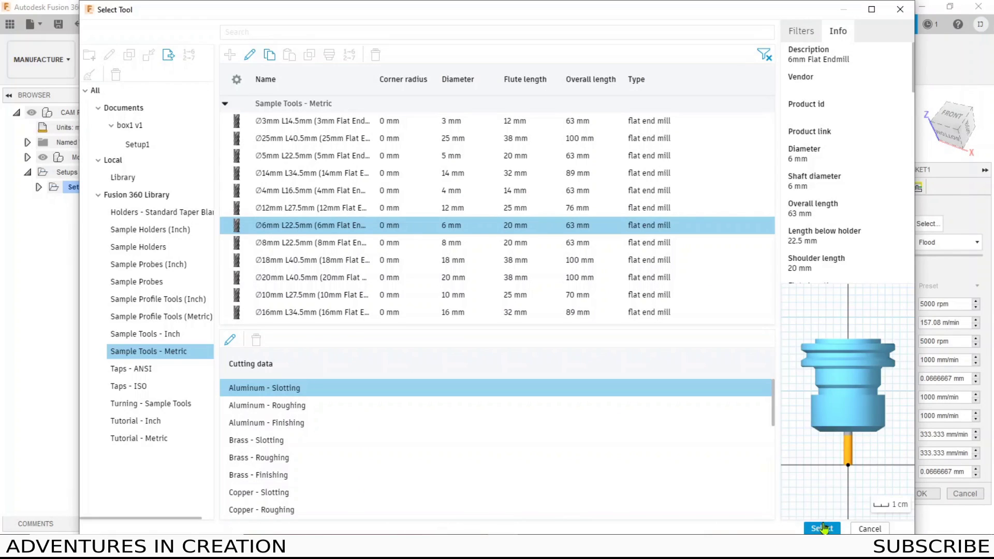
click(822, 528)
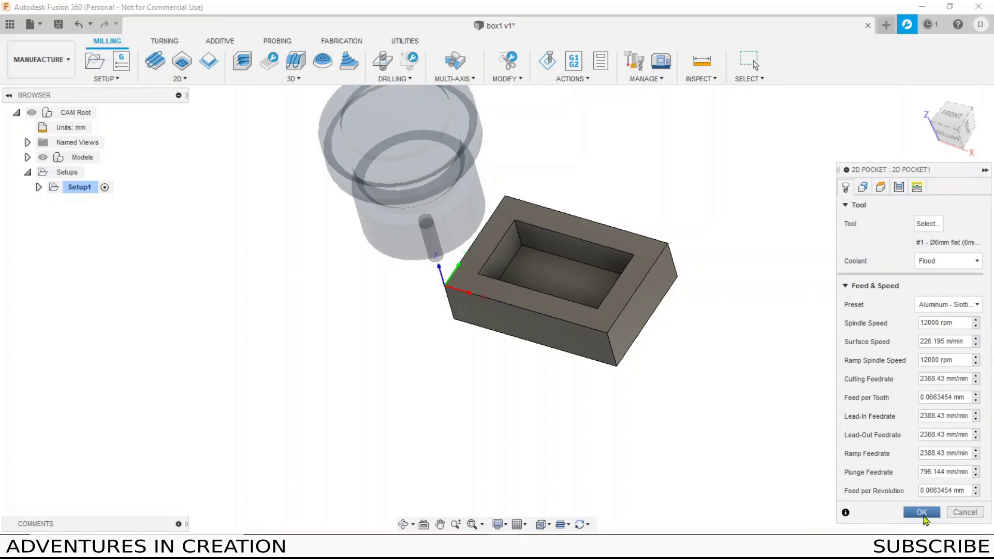
click(922, 513)
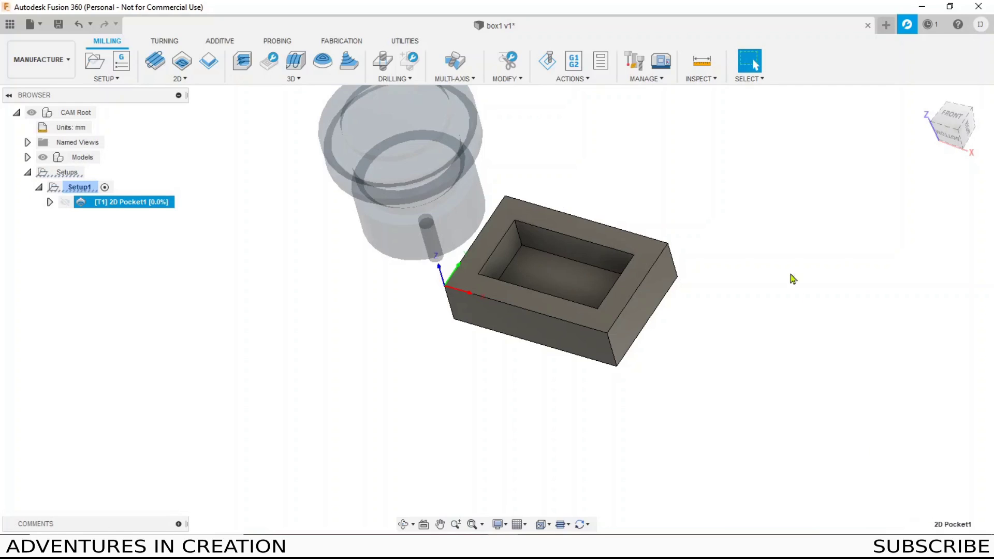
Simulate the pocket cut with flute-only tool display and stock shown, then pause it
click(548, 61)
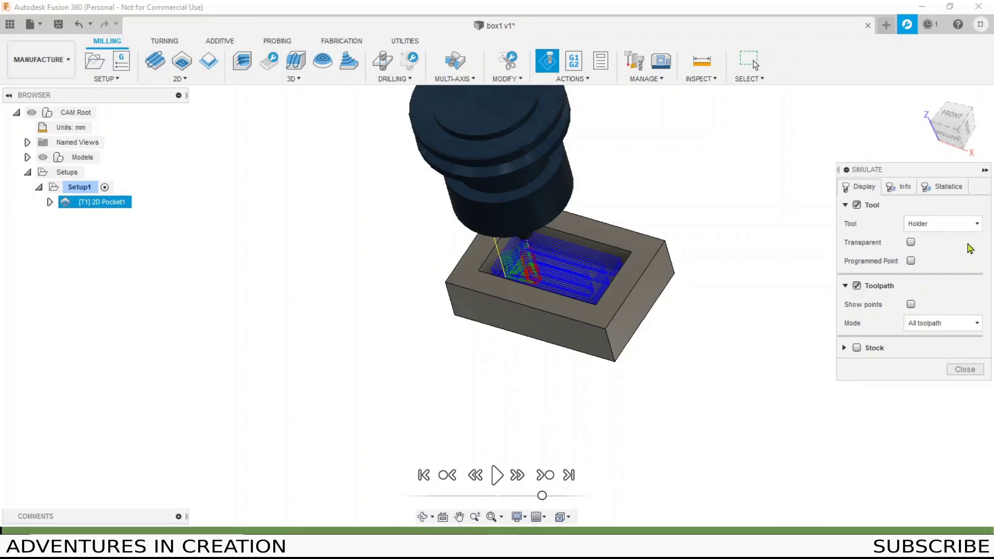
click(964, 224)
click(946, 238)
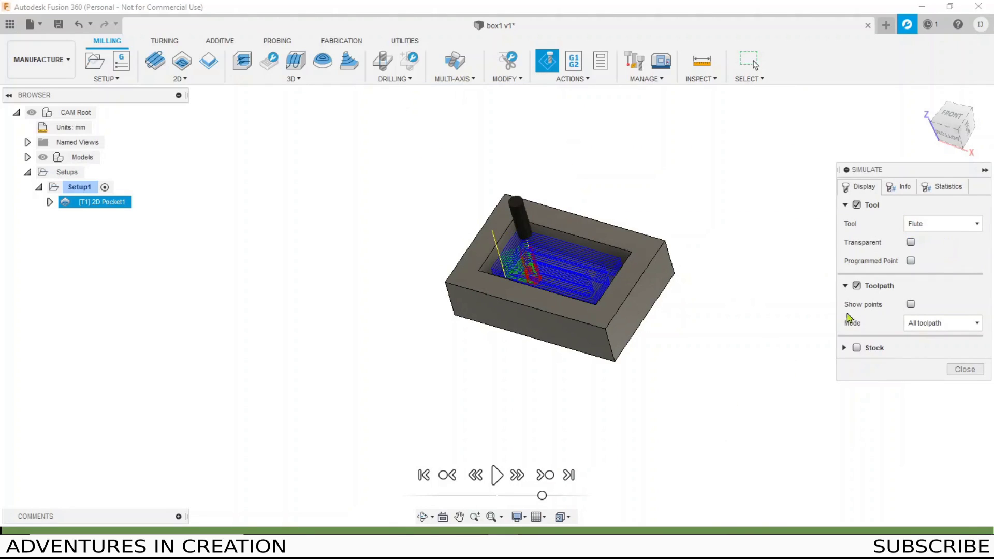
click(856, 347)
click(496, 474)
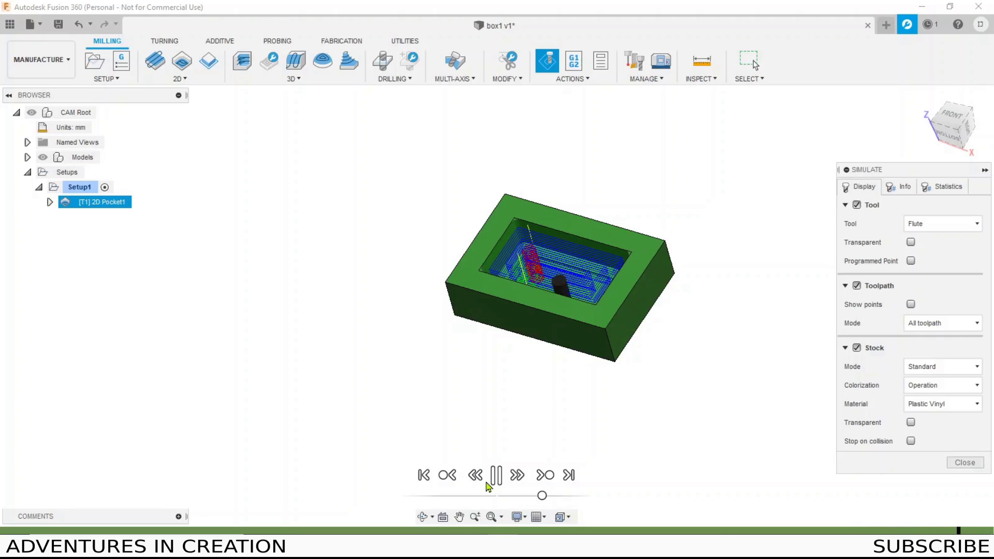
click(487, 482)
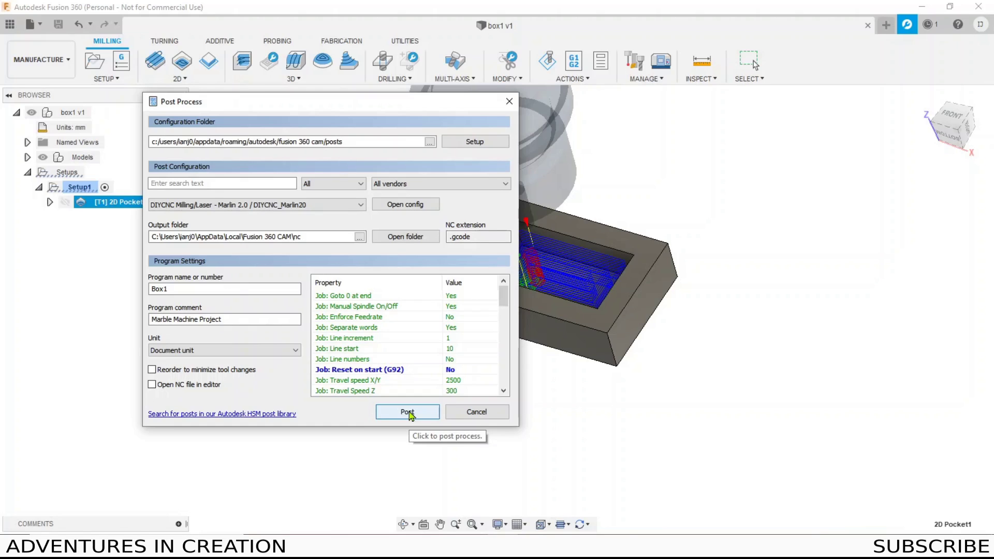
Post the toolpath and save Box1.gcode into Documents > Fusion 360 > MPCNC
click(408, 412)
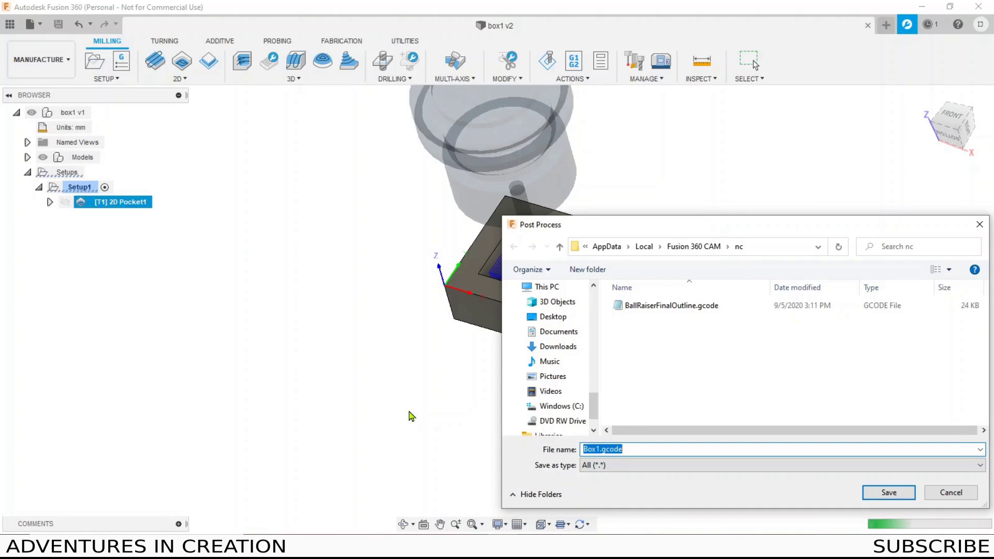
click(568, 333)
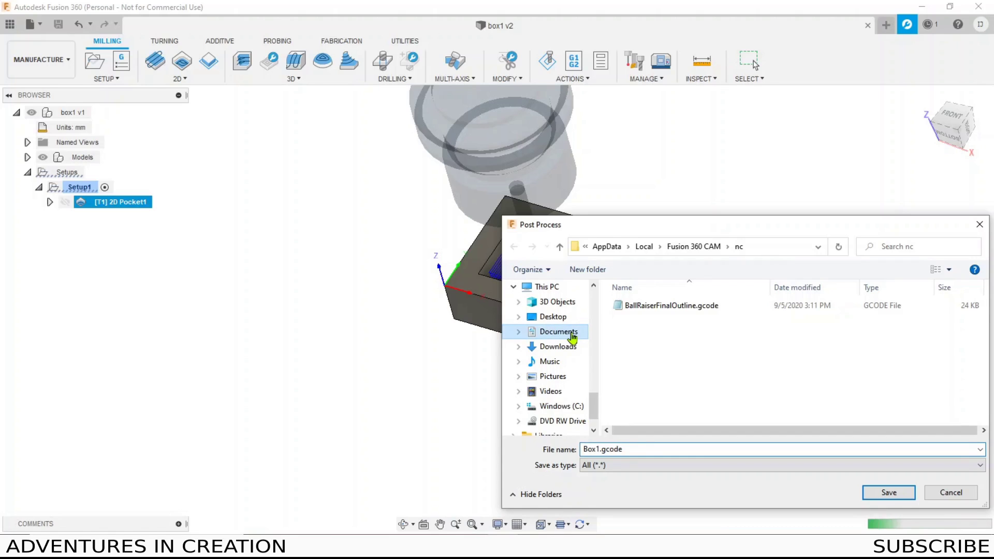
drag(746, 220, 397, 116)
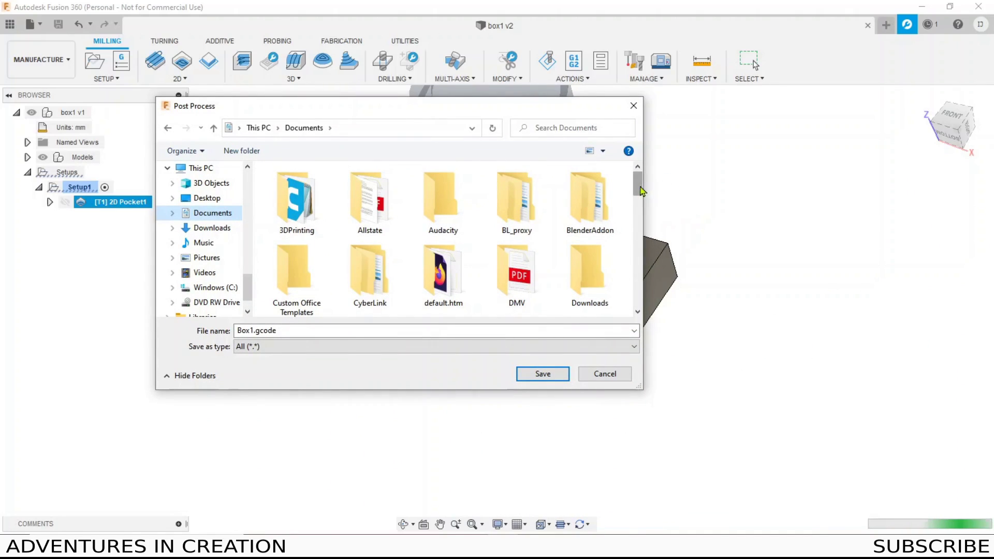
drag(641, 184, 640, 215)
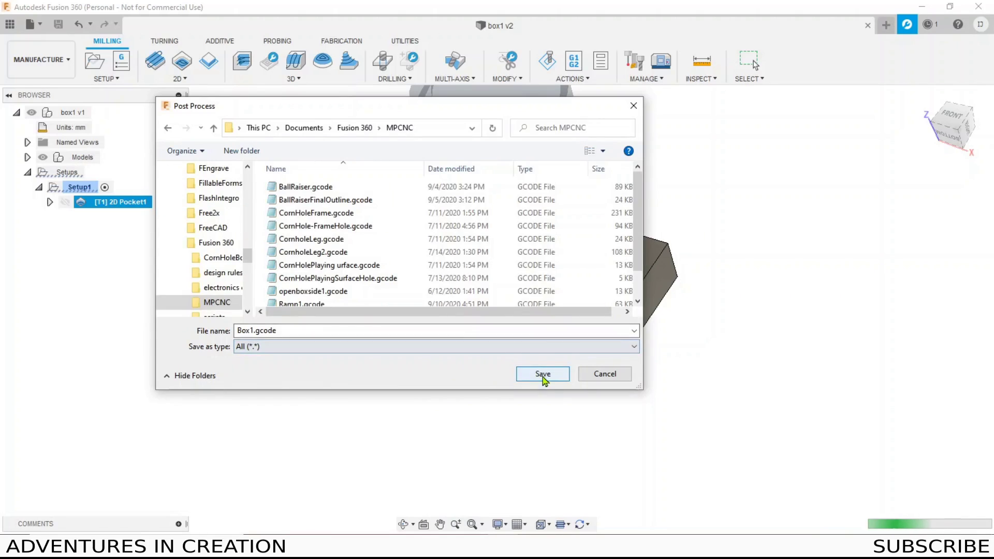
click(543, 373)
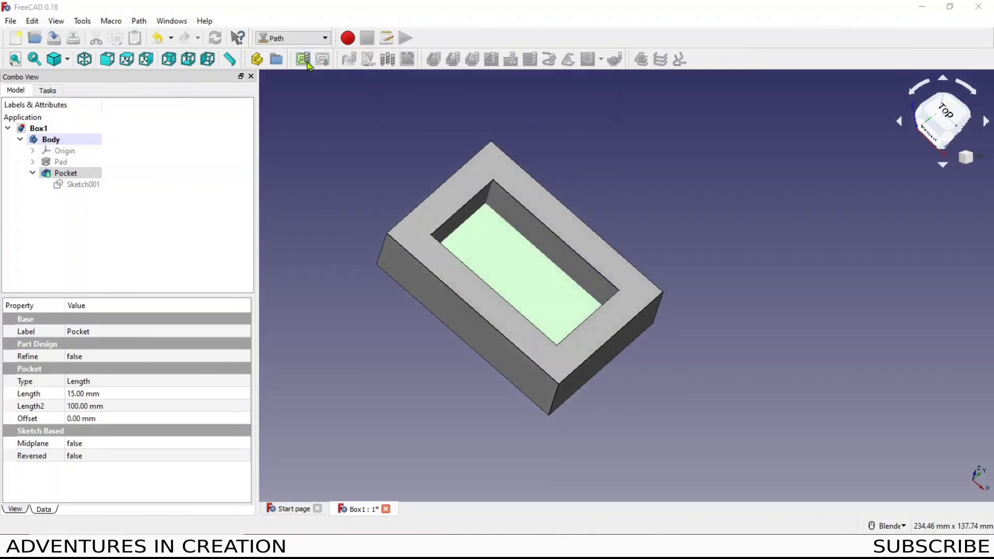
Create a Path job for the Body, using the existing solid as stock
click(349, 59)
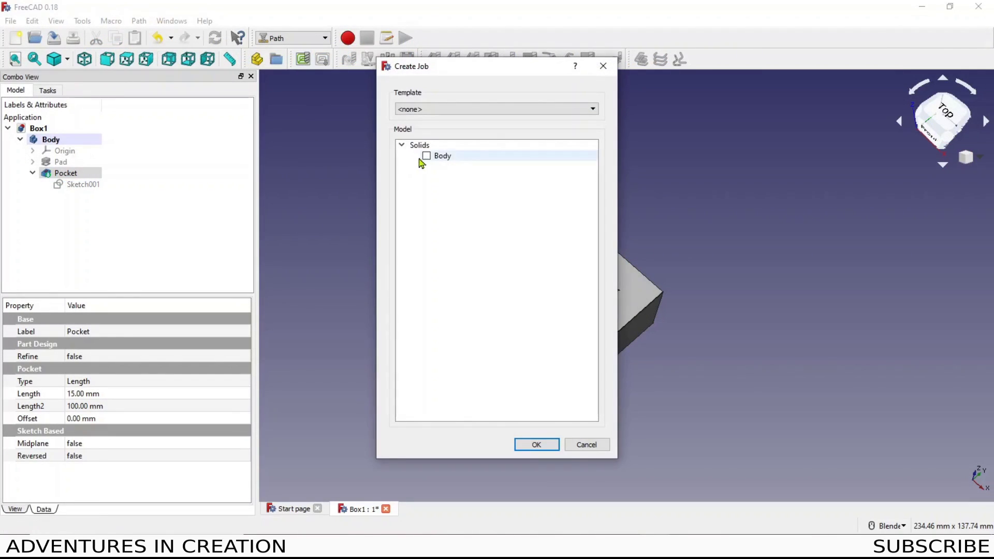
click(426, 156)
click(533, 447)
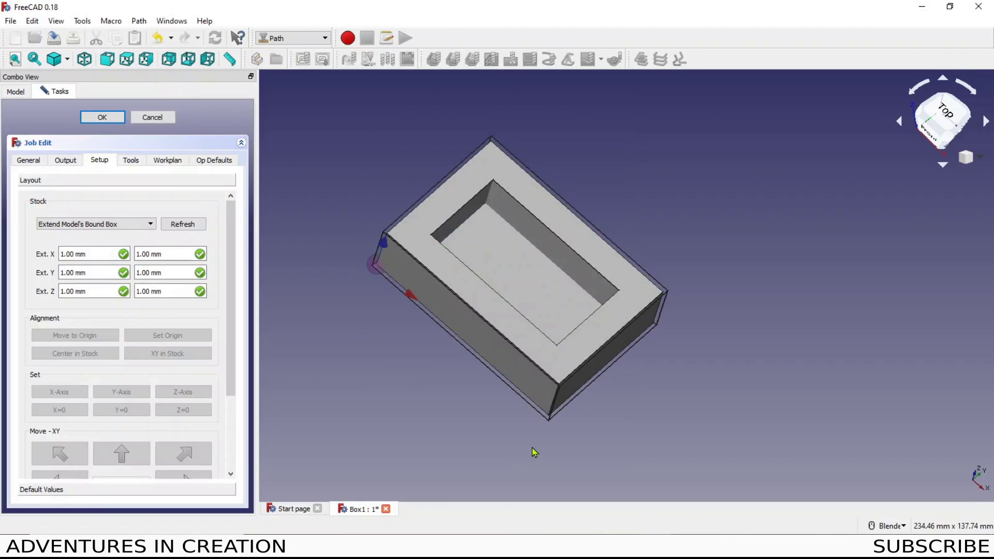
click(68, 224)
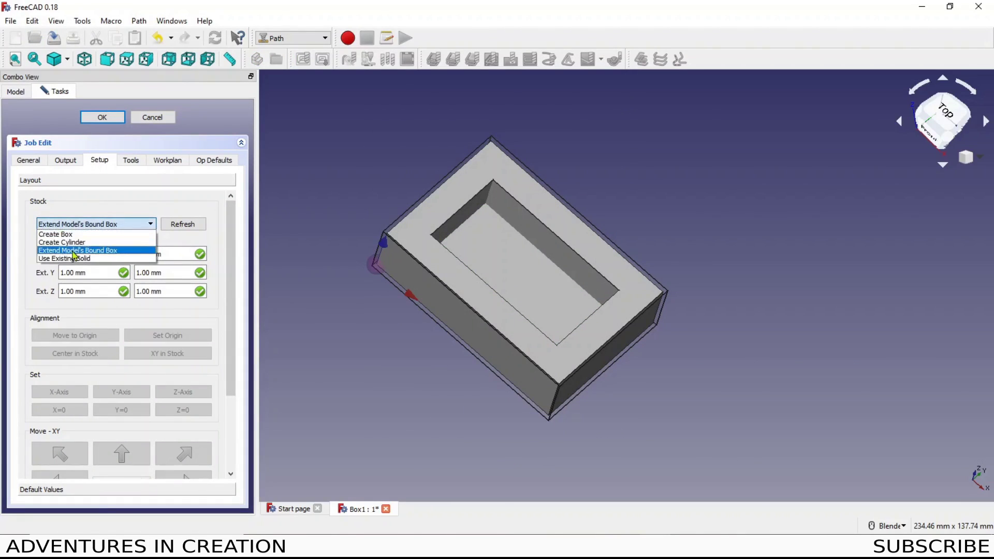
click(69, 260)
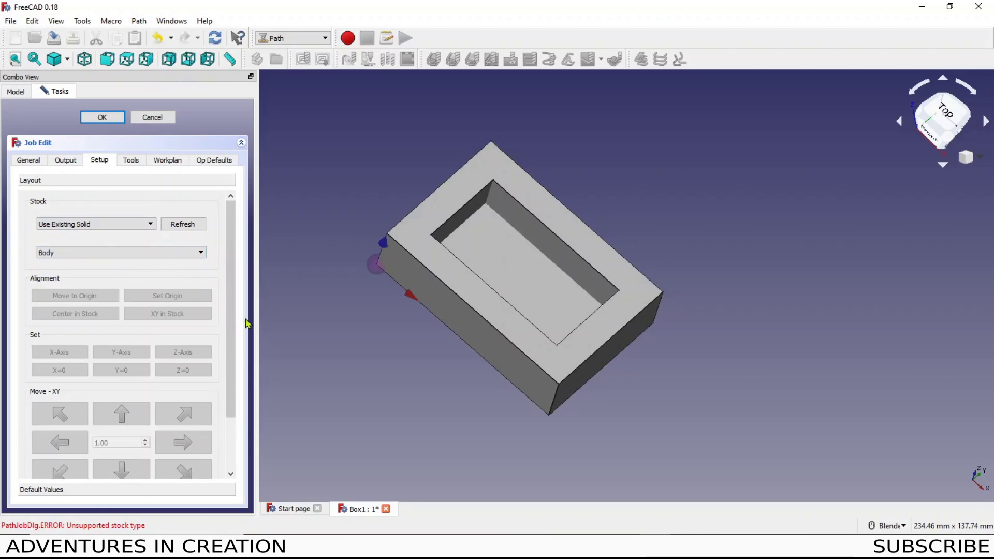
drag(233, 326, 222, 414)
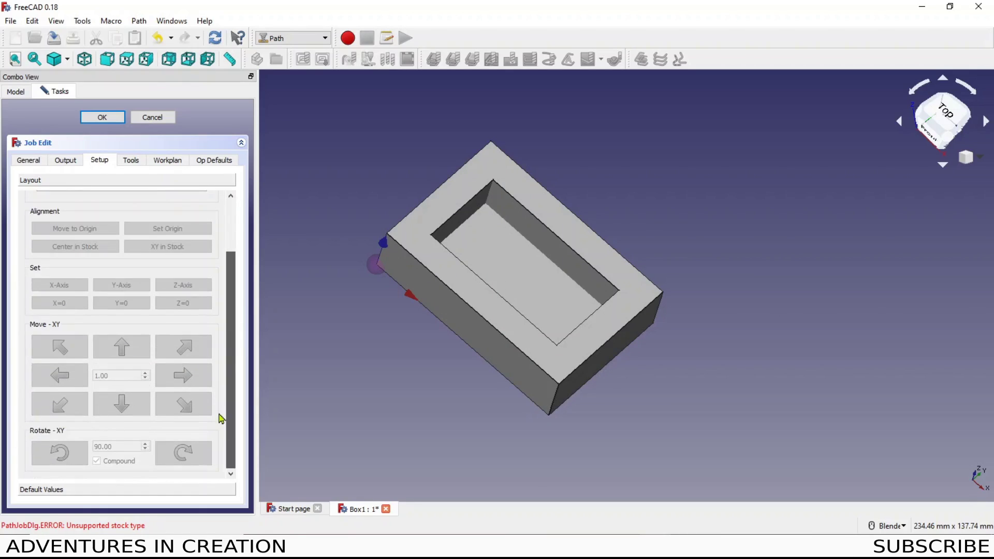
Finish the job setup, inspect the job, and select the pocket's floor face
click(529, 286)
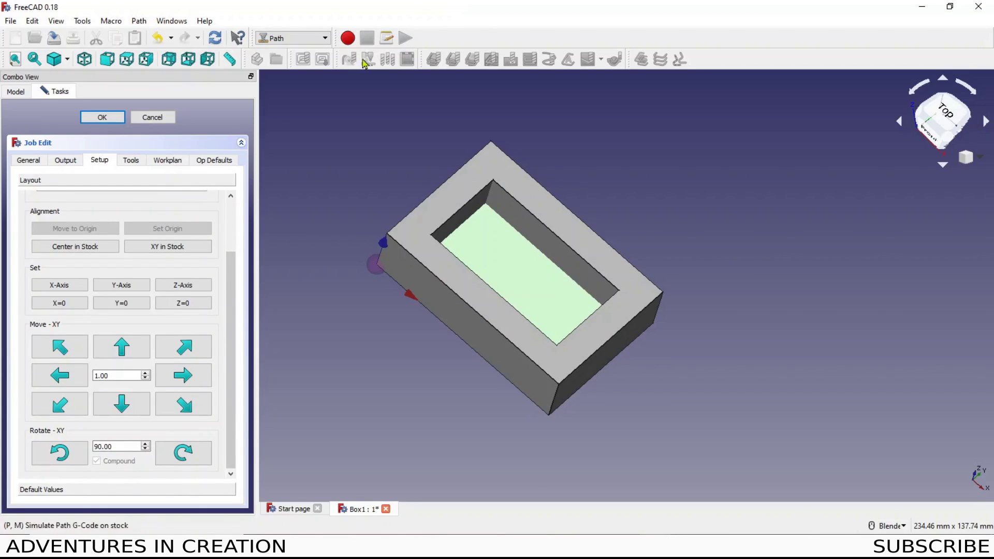
click(103, 118)
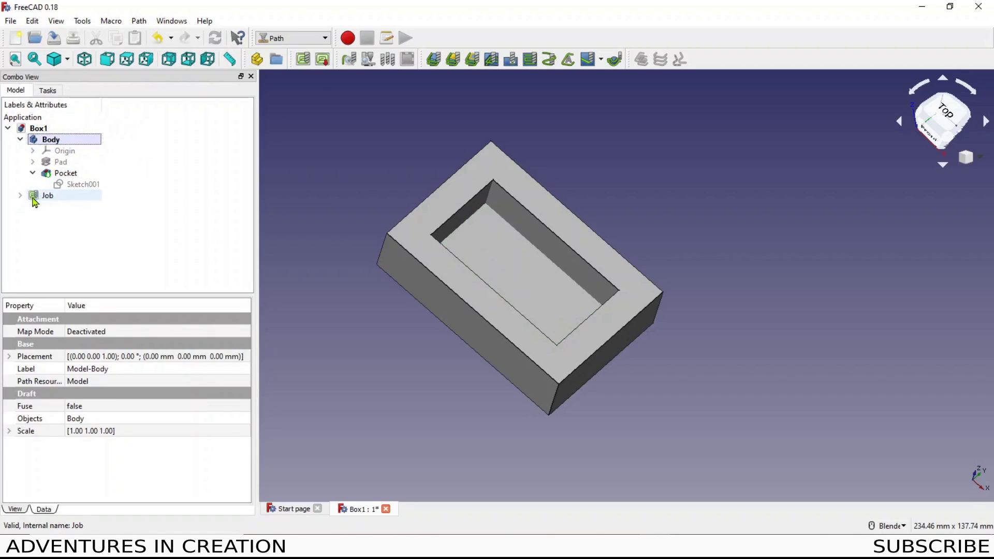
click(20, 195)
click(37, 197)
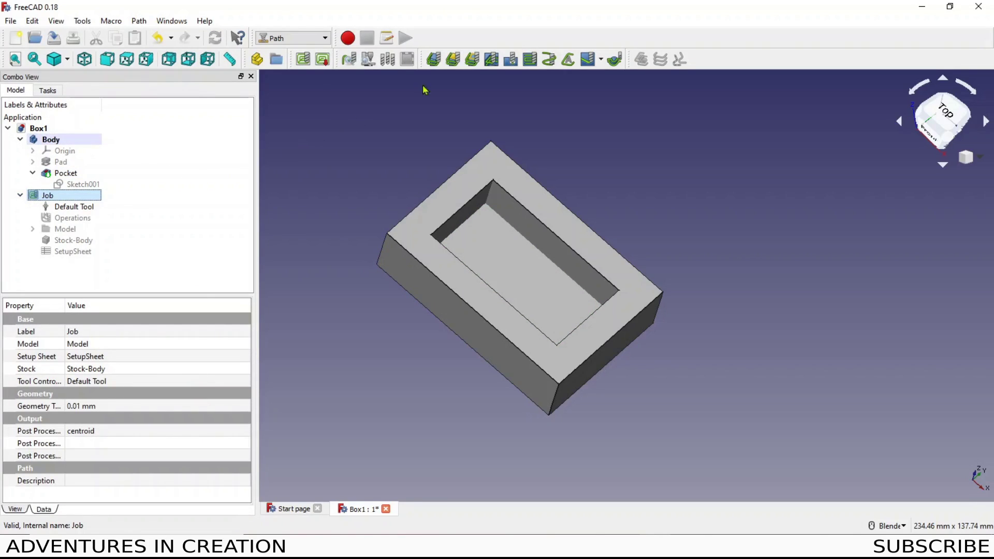
click(508, 248)
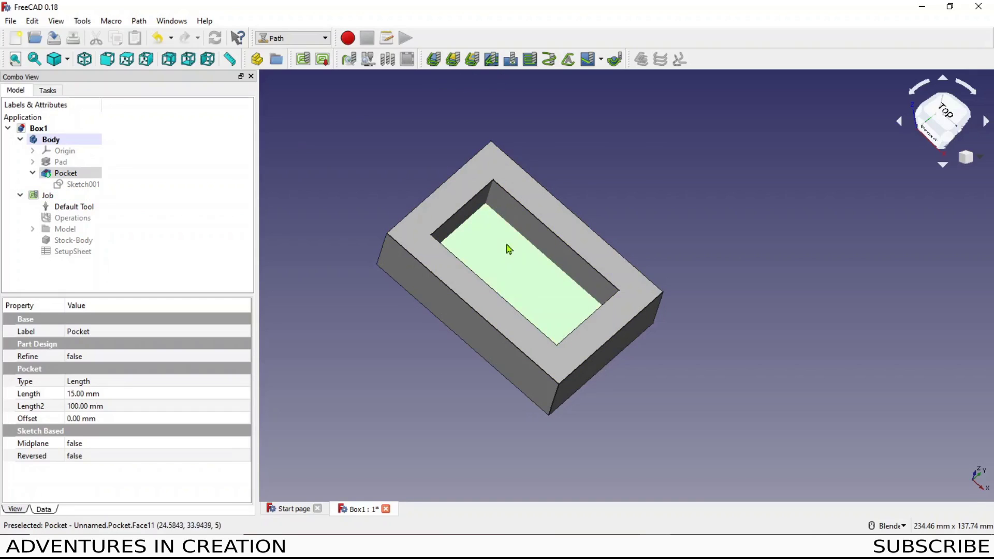
Start a Pocket Shape on the floor face with 90° angle, Line pattern and 90% step over
click(493, 60)
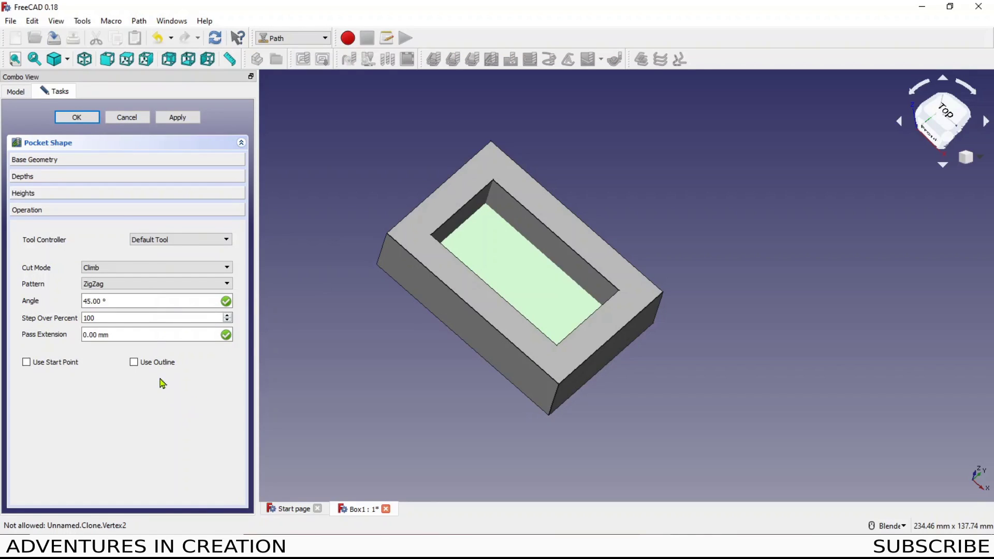
double_click(86, 301)
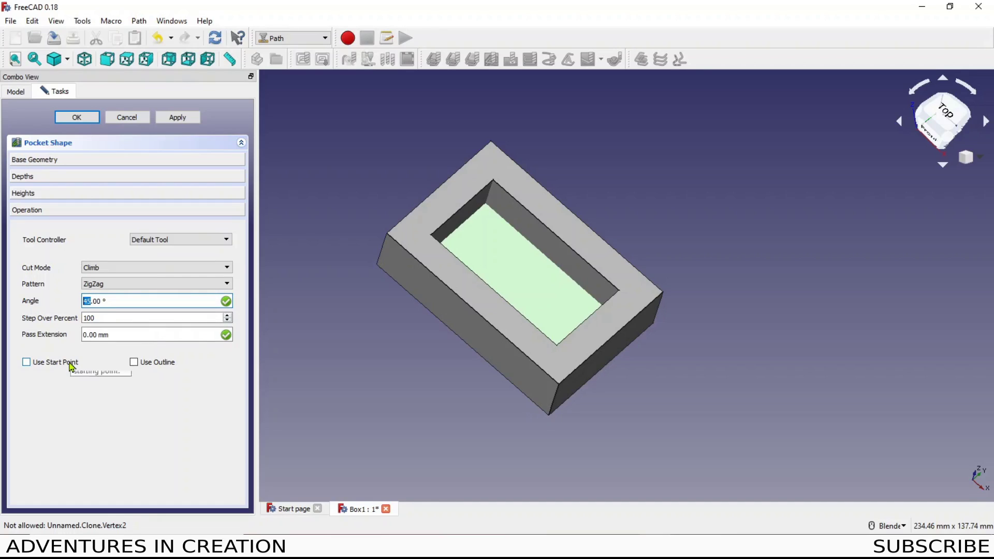
text(90)
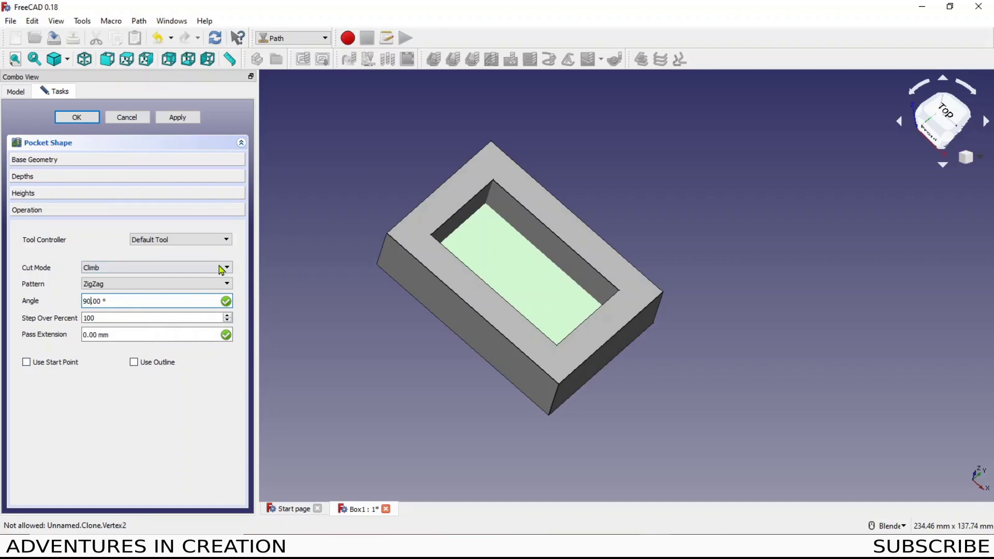
click(226, 284)
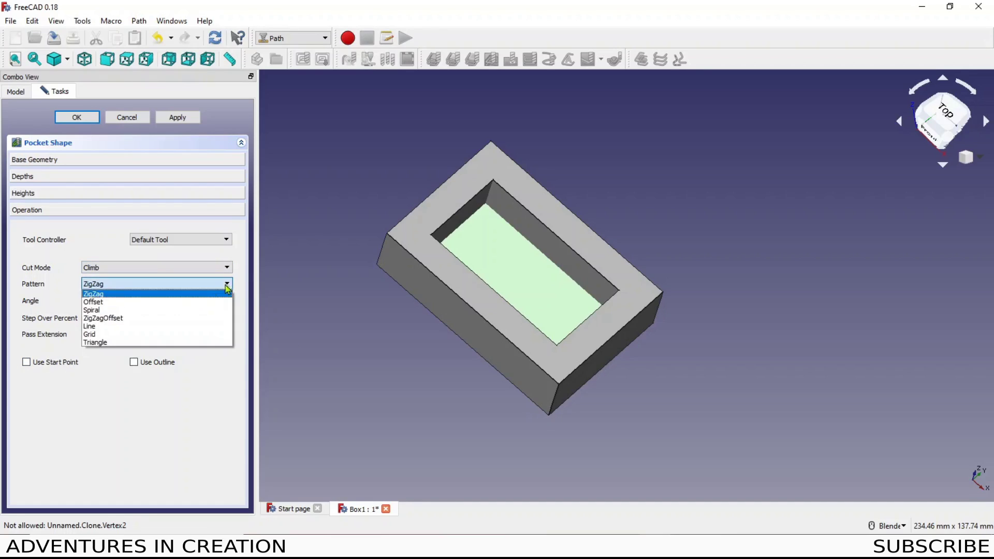
click(157, 326)
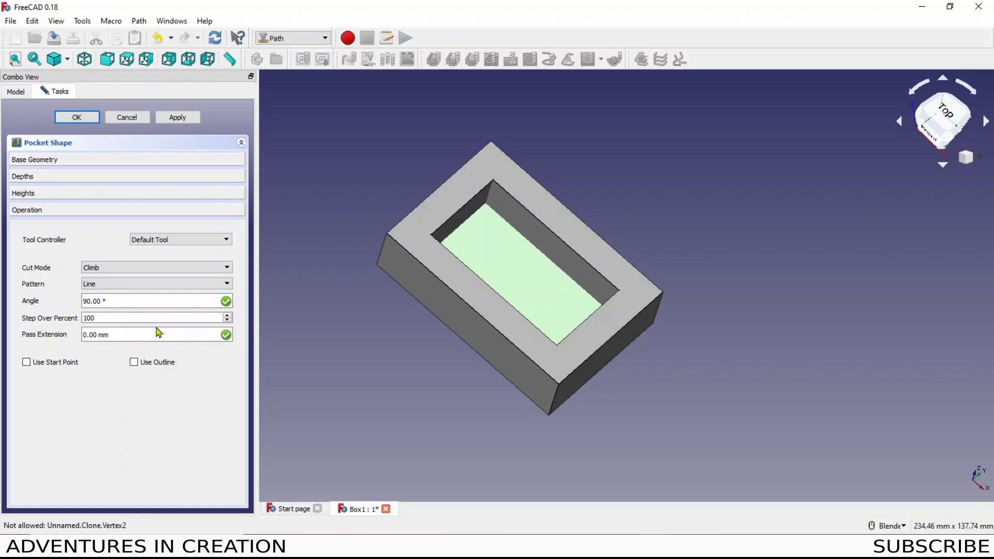
click(227, 321)
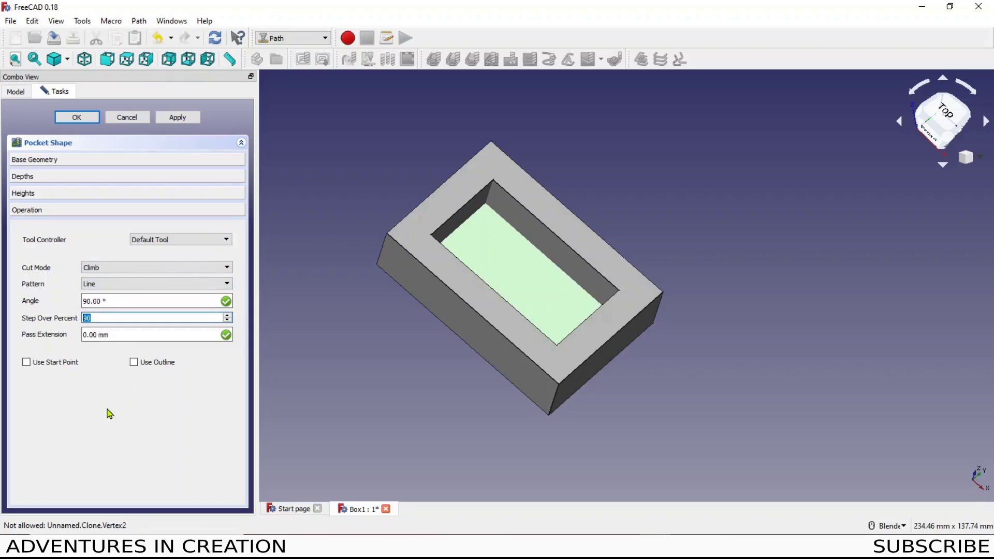
Set the start depth from the top rim face and final depth from the pocket floor
click(101, 195)
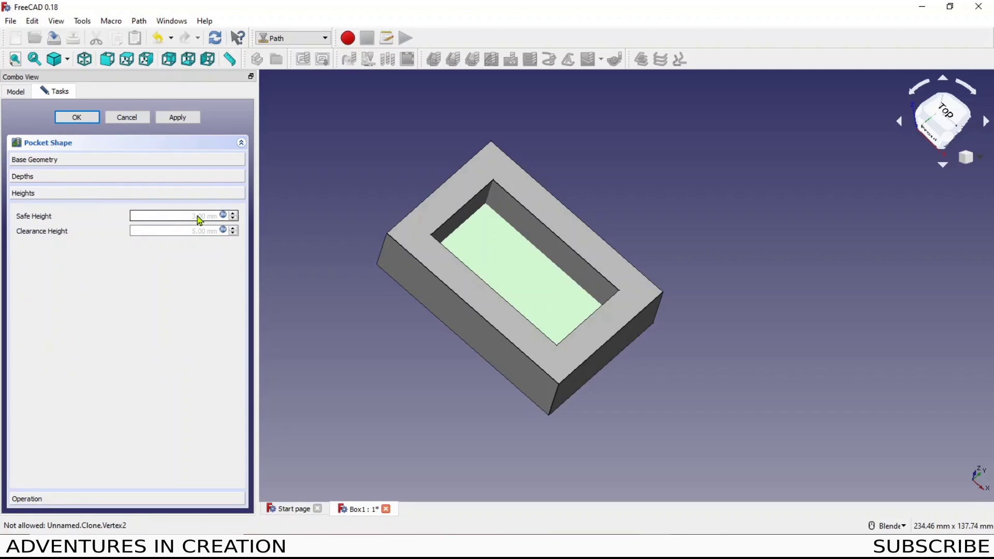
click(419, 232)
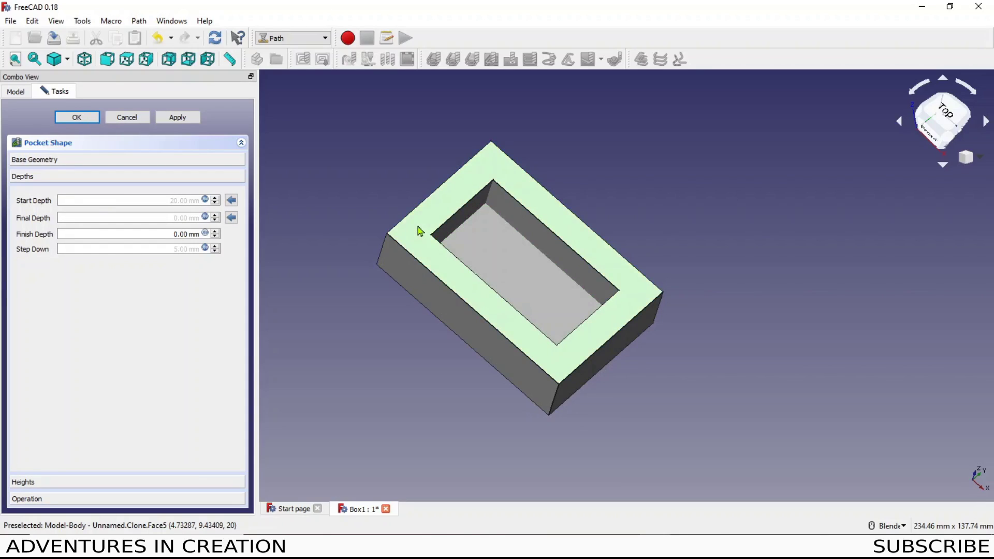
click(231, 201)
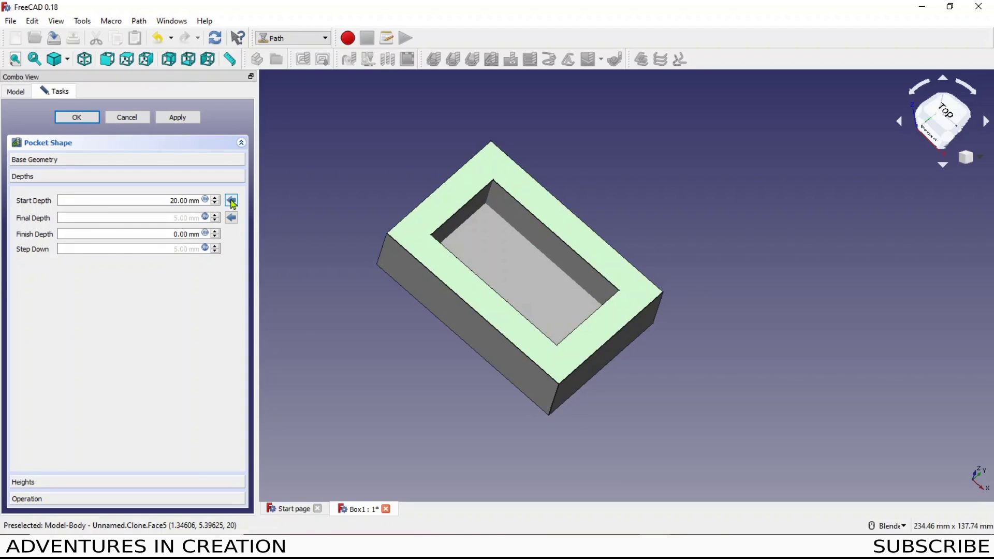
click(504, 262)
click(231, 218)
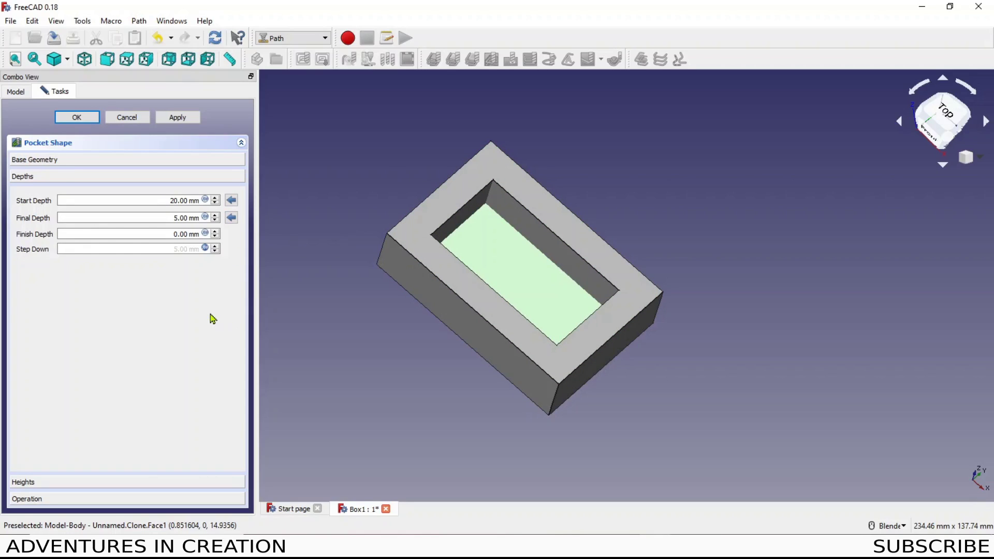
Use a 4 mm step down and 1 mm finish depth, then apply and confirm the pocket operation
click(205, 248)
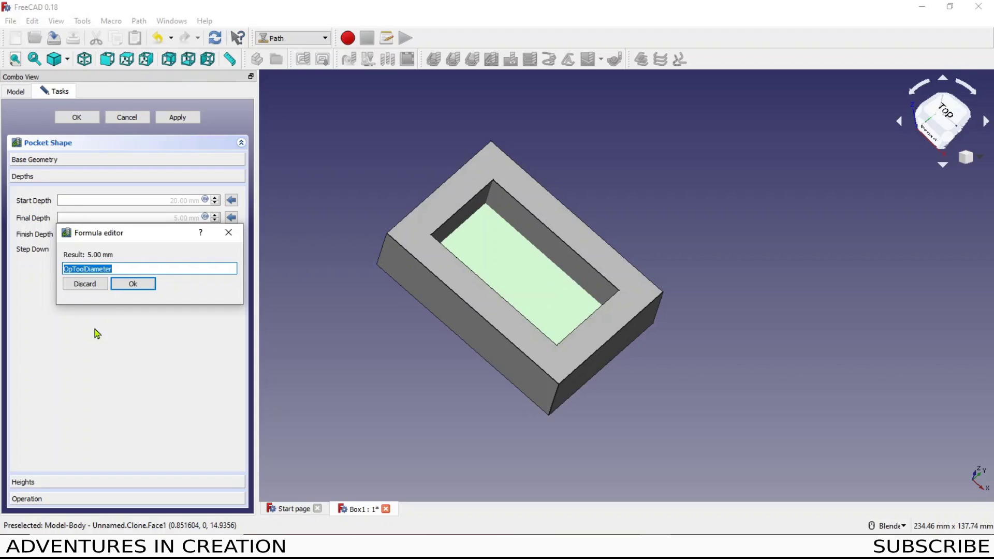
text(4)
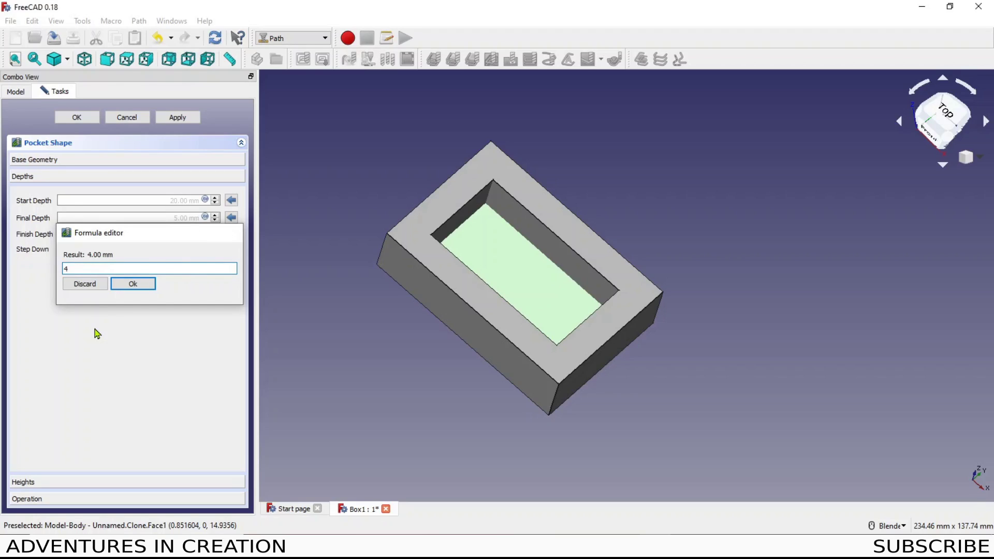
key(Return)
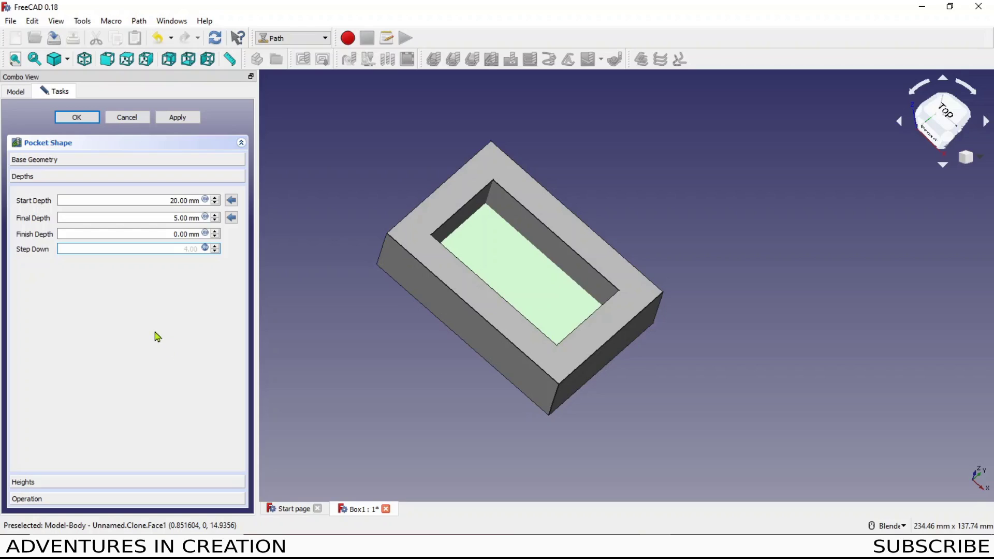
click(206, 233)
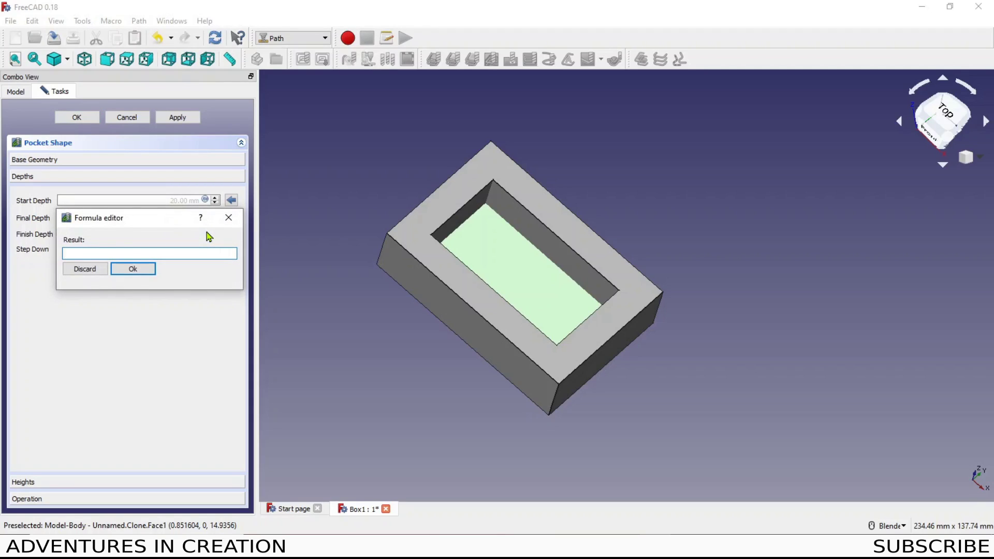
click(136, 270)
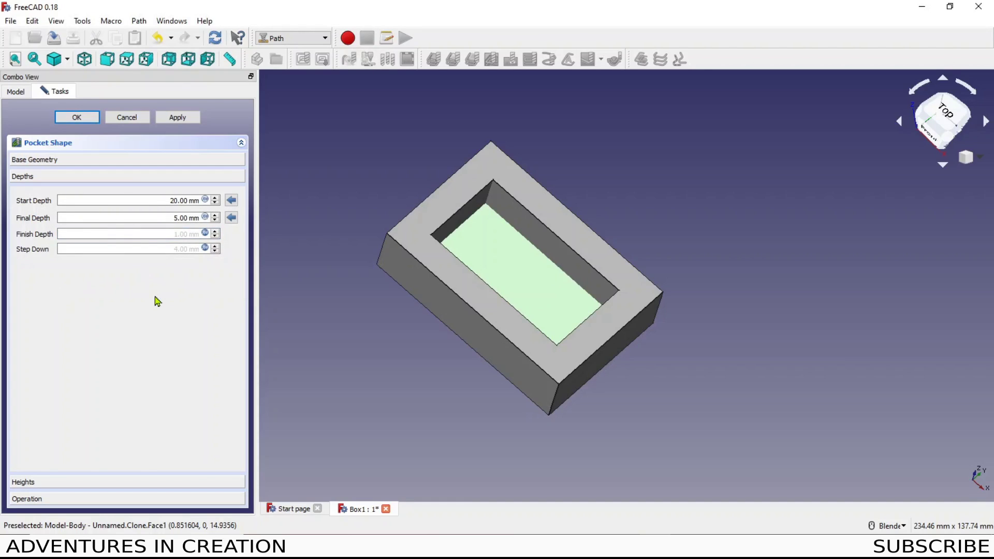
click(188, 118)
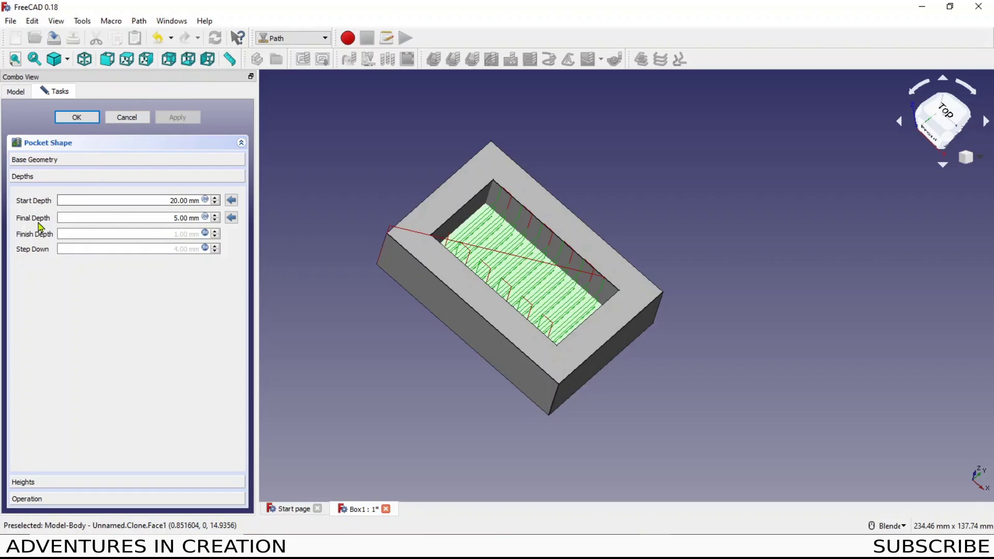
click(105, 160)
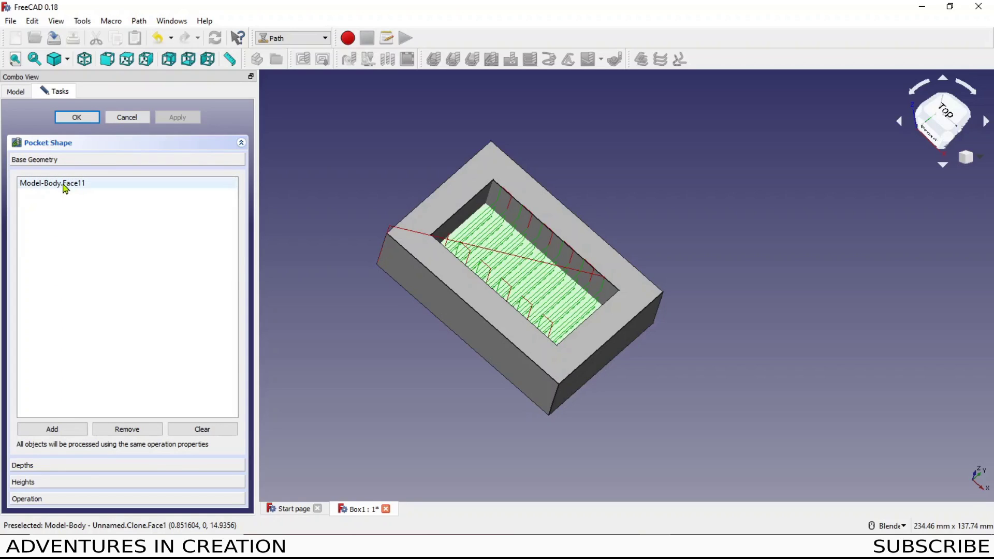
click(79, 119)
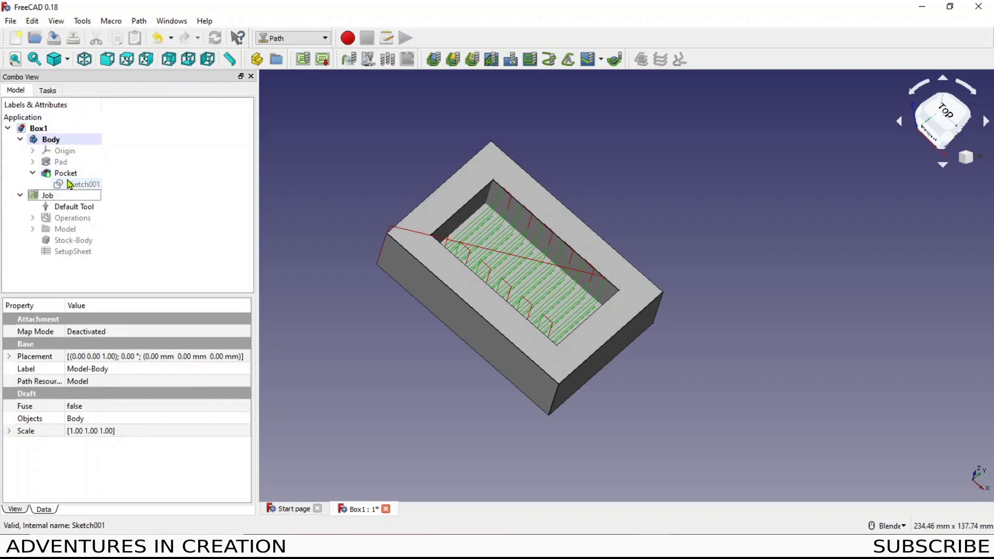
Run the path simulator on Pocket_Shape to completion and close it
click(32, 218)
click(83, 229)
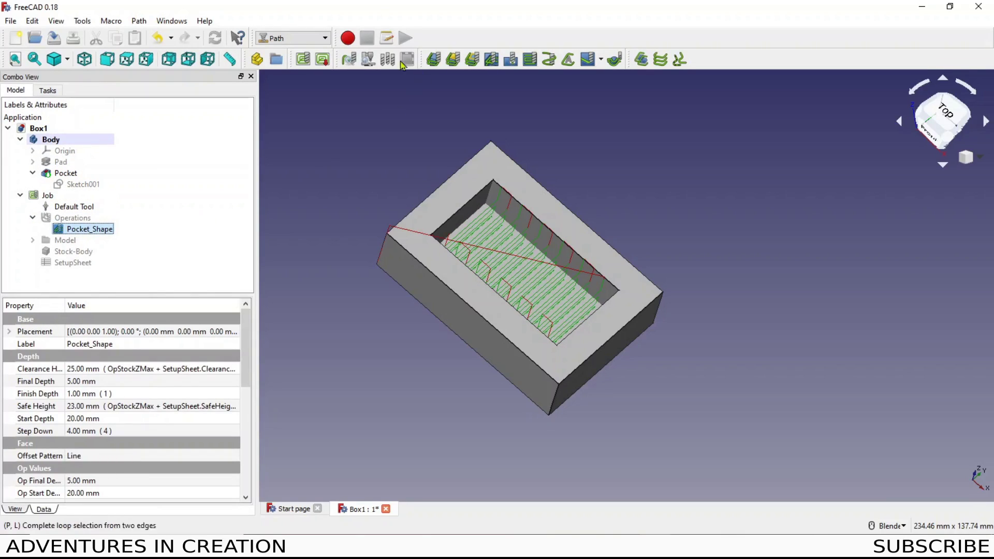
click(368, 59)
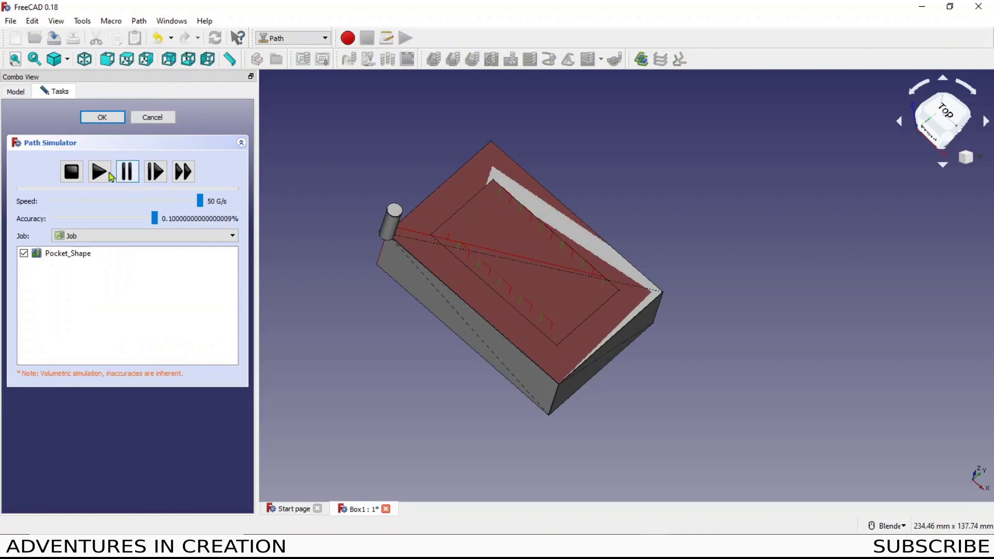
click(99, 172)
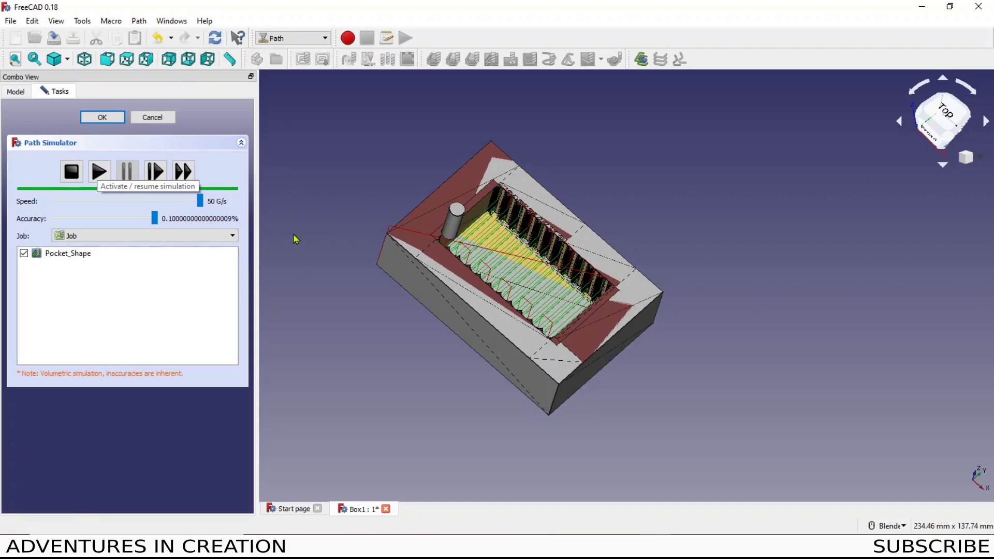
click(103, 118)
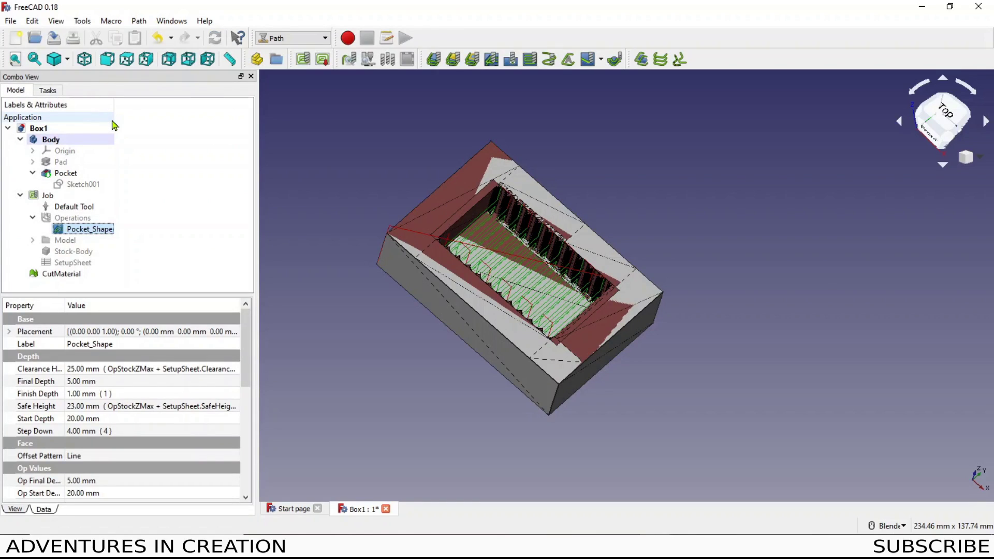
Delete the CutMaterial object from the Model tree and reselect the Job
click(60, 200)
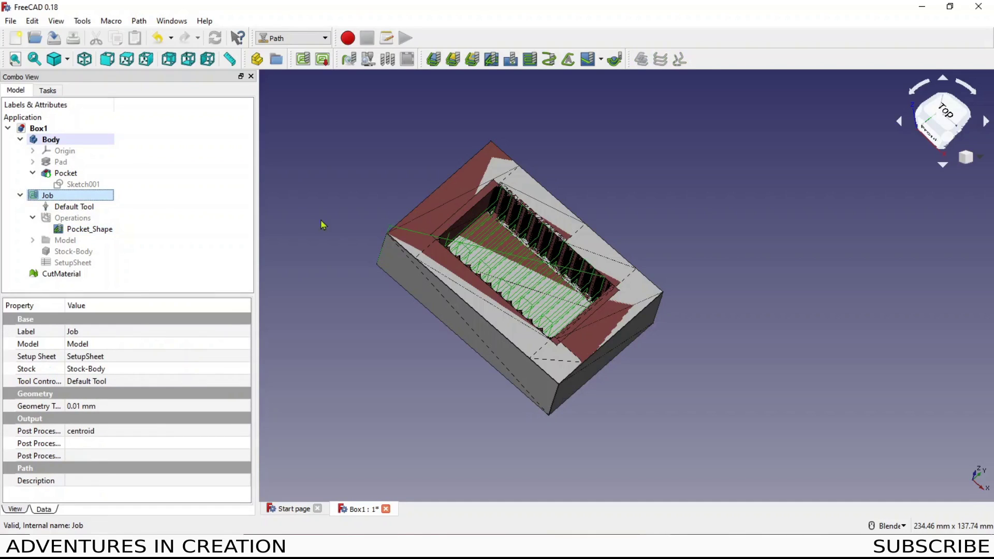
click(69, 276)
key(Delete)
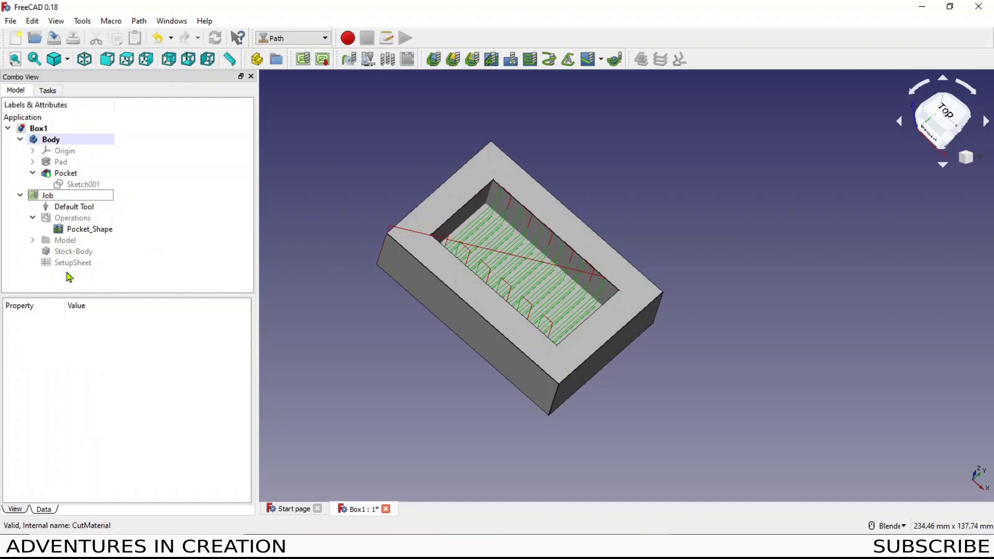
click(62, 197)
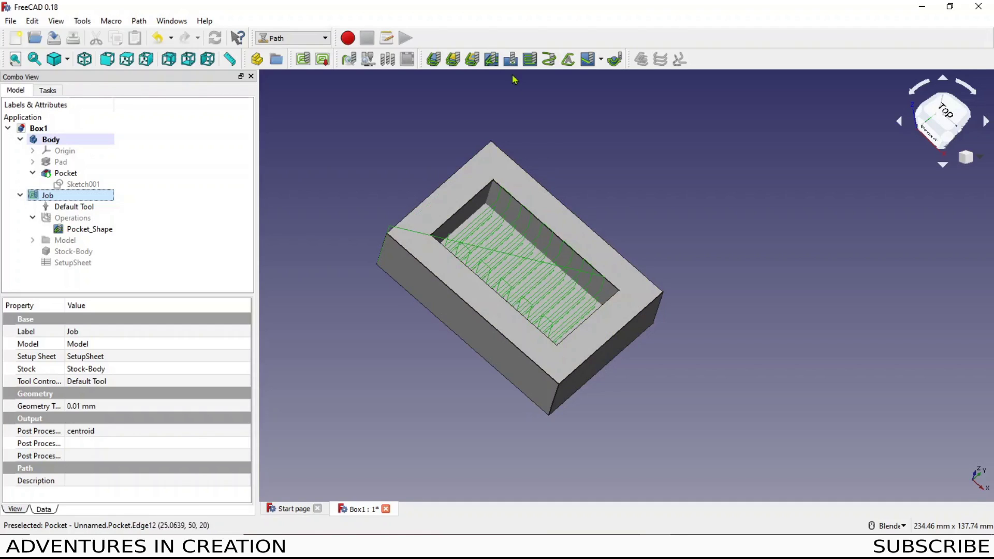
Start a Profile Edges operation with the cut side set to Inside
click(471, 60)
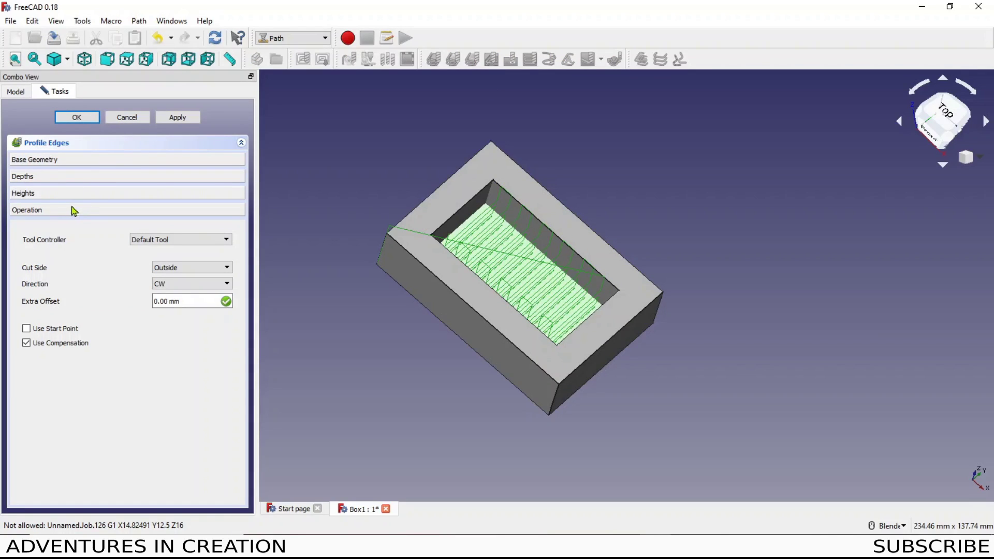
click(214, 267)
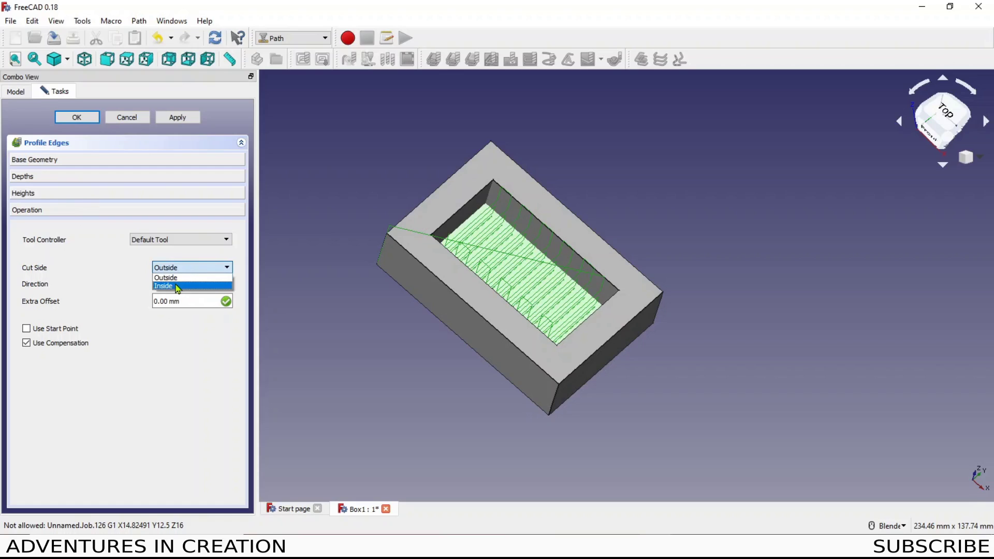
click(178, 287)
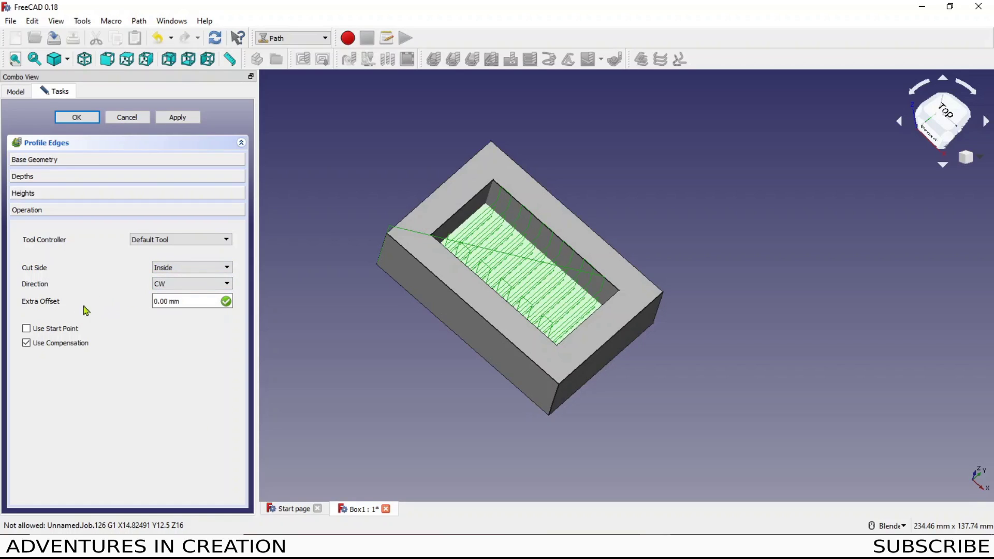
Expand the profile's Heights and Depths settings, then pick and clear the pocket's inner edge
click(75, 195)
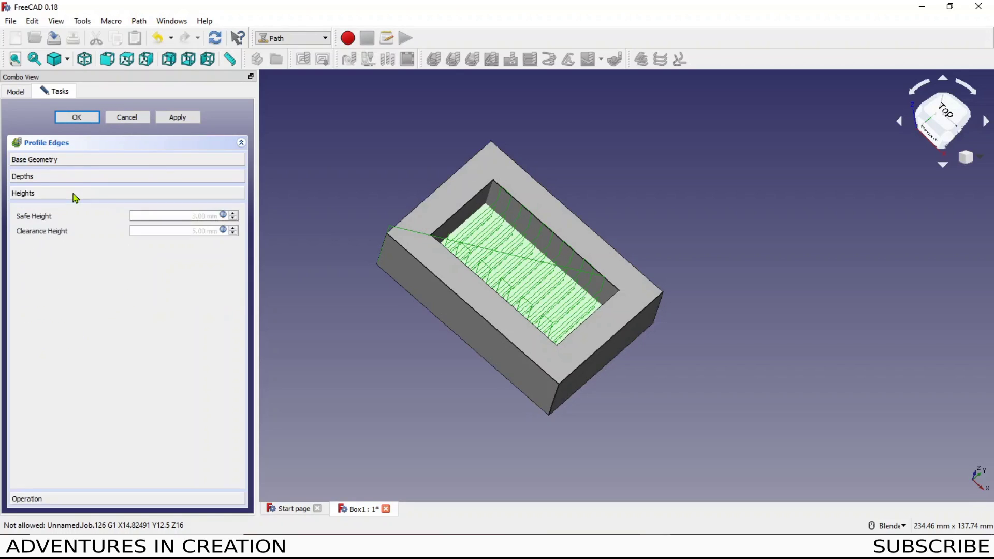
click(86, 177)
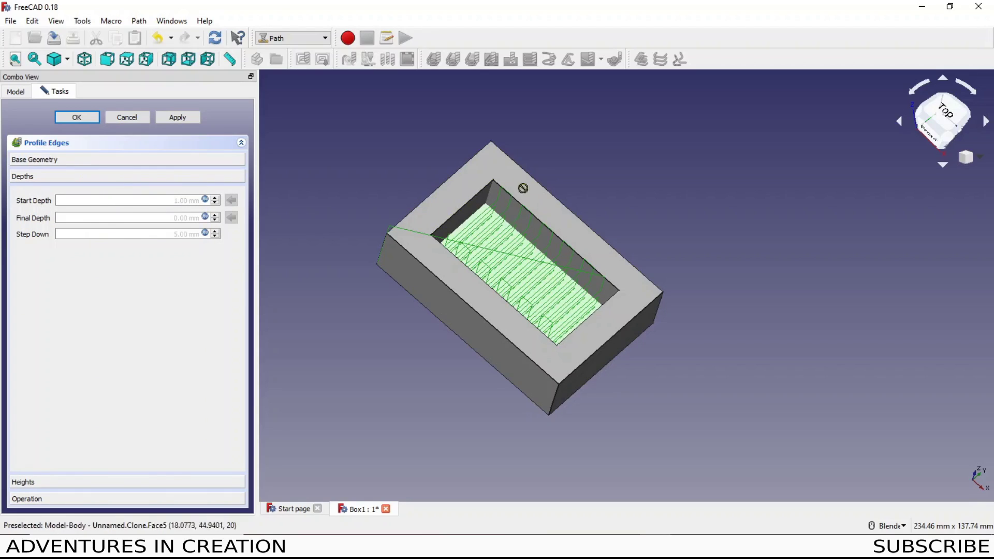
click(540, 226)
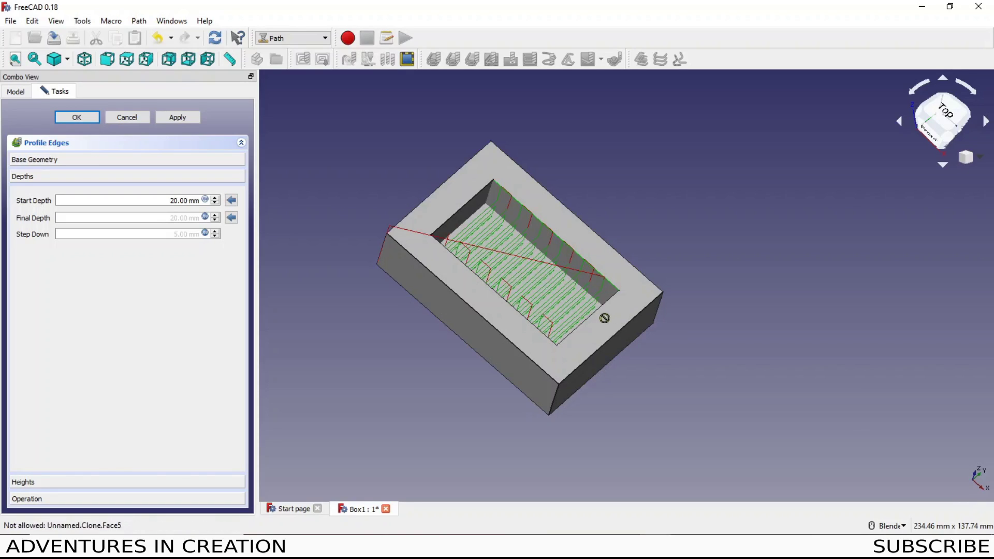
click(688, 204)
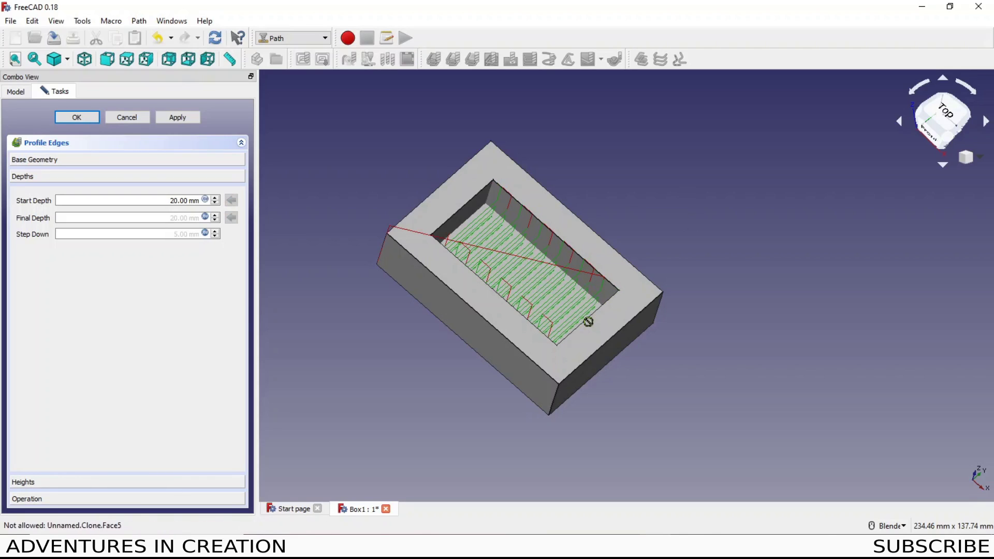
scroll(482, 267, up, 5)
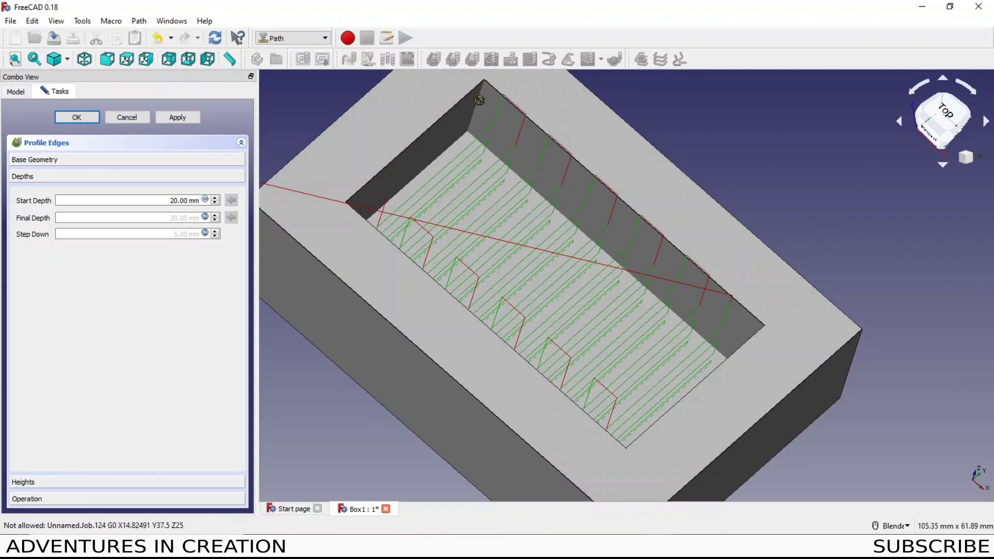
Enter 5 mm as the profile's Final Depth and 4 mm as its Step Down, then expand Base Geometry
click(205, 217)
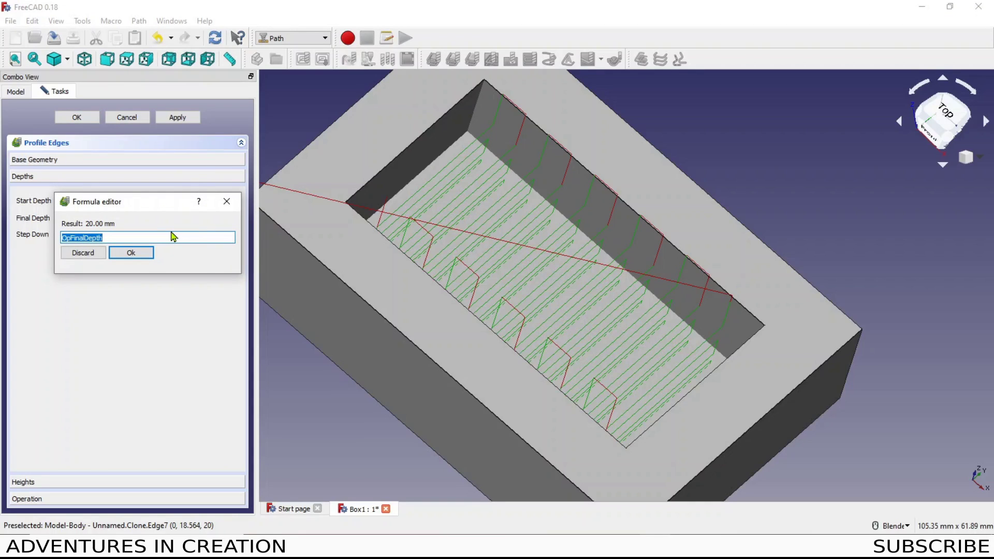
text(5)
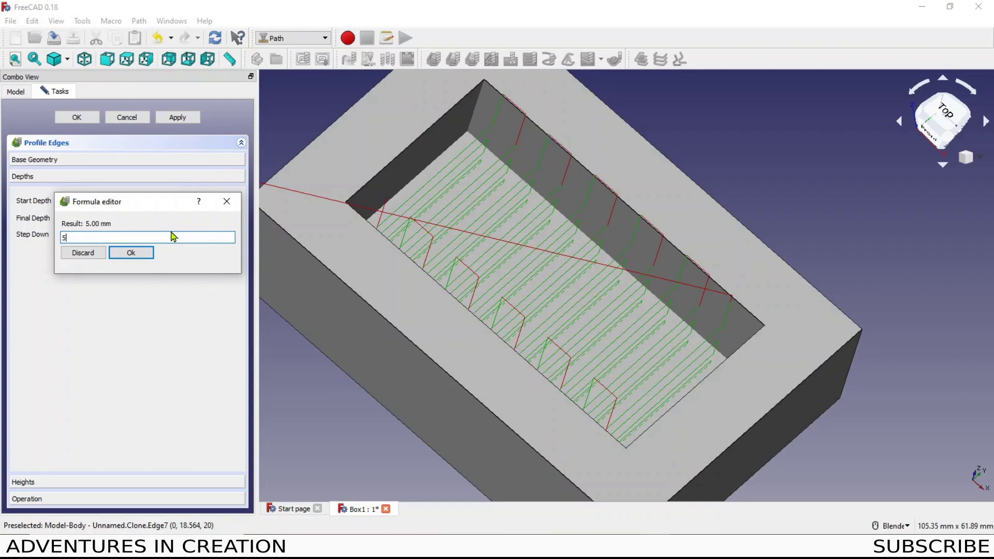
click(142, 254)
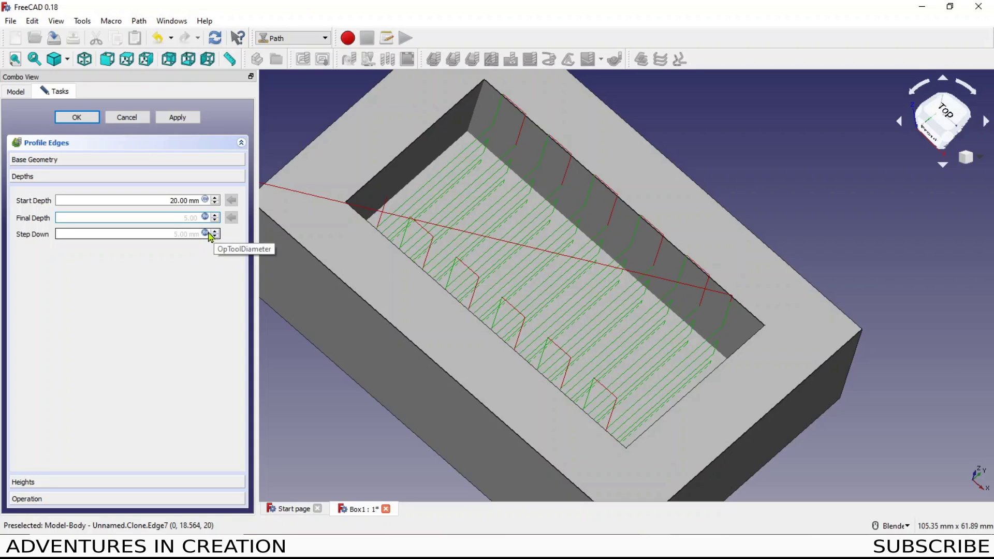
click(205, 233)
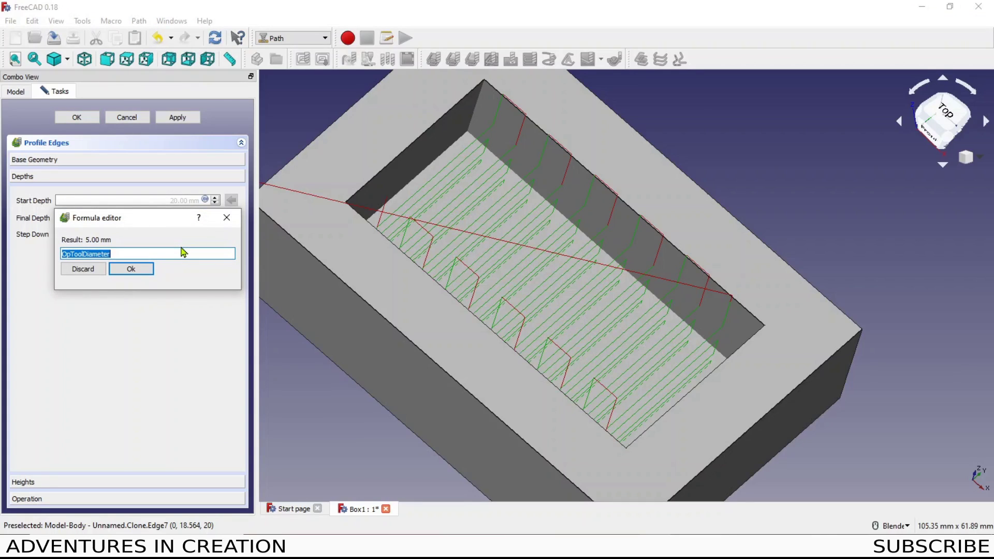
text(4)
click(138, 271)
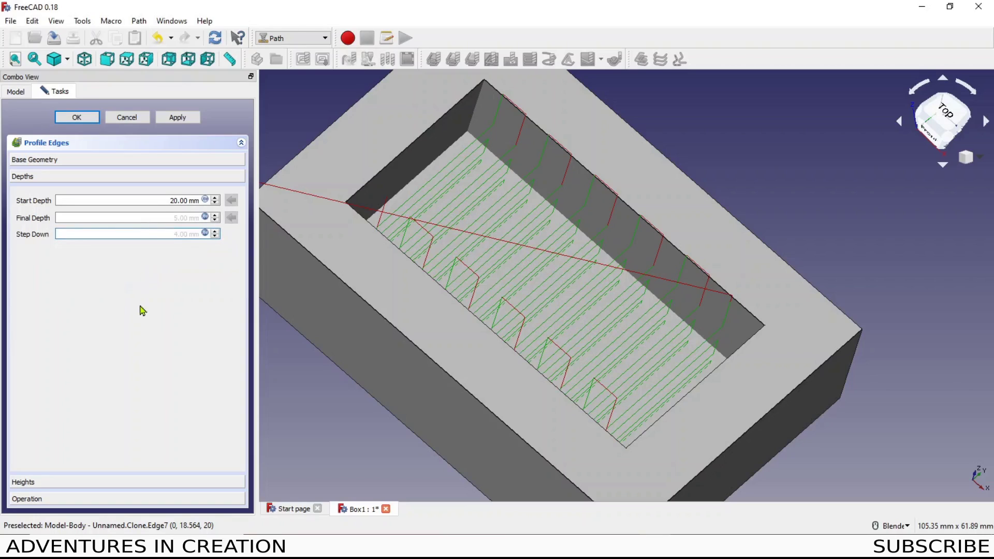
click(80, 160)
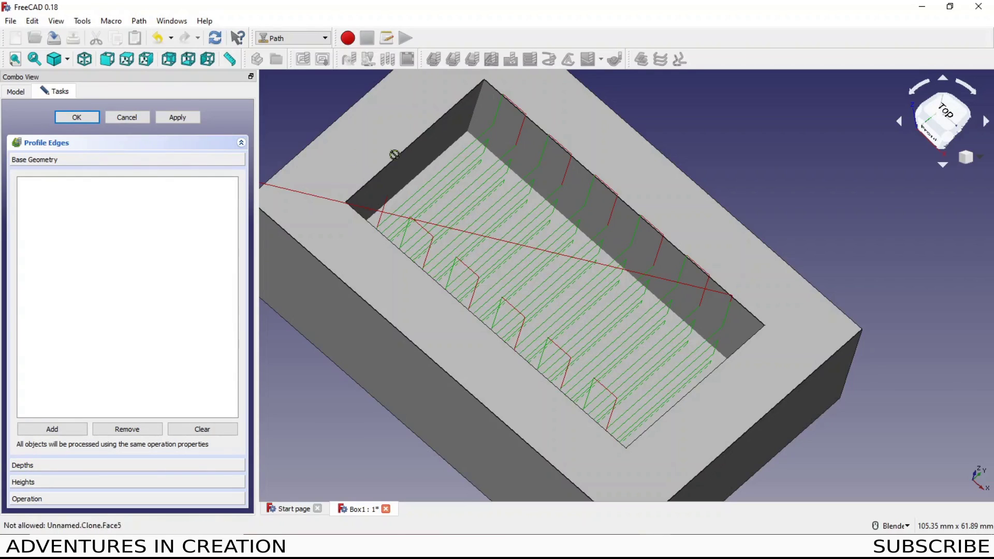
Add the pocket's top edges Edge13–Edge16 as the profile's base geometry and apply it
click(578, 168)
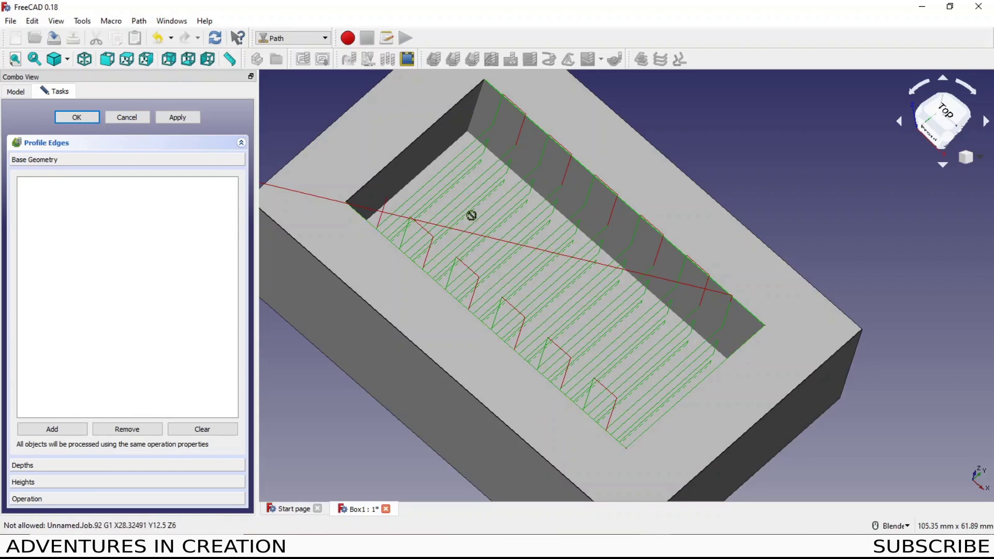
click(413, 149)
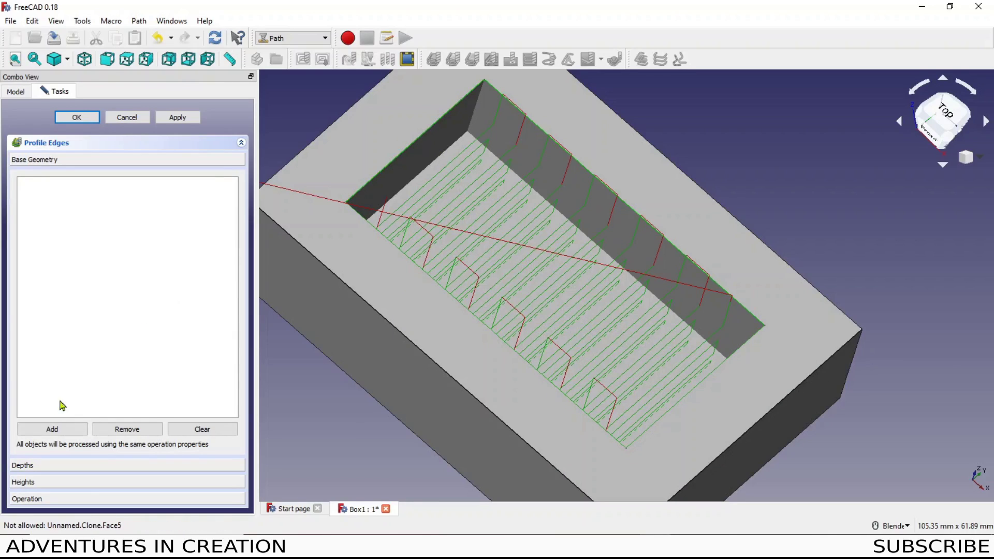
click(57, 432)
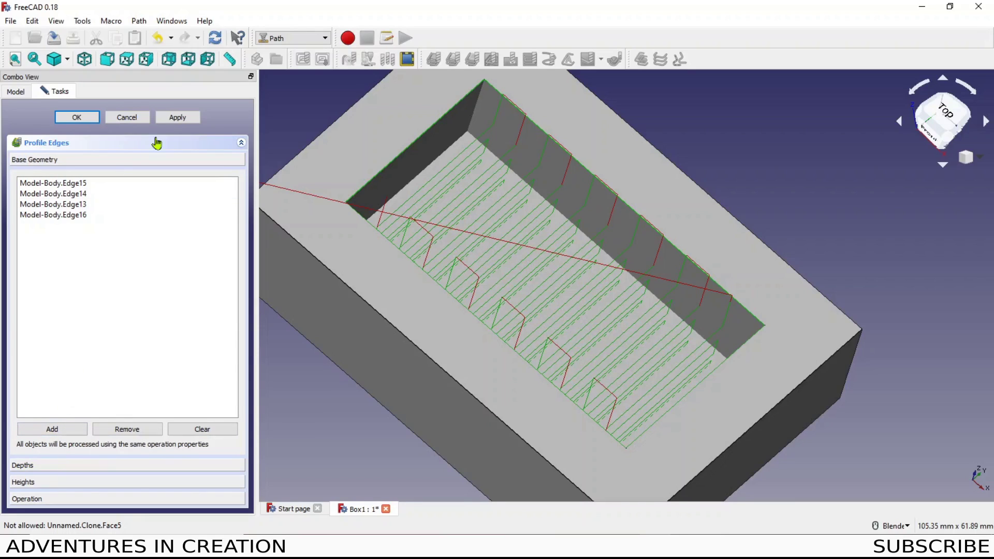
click(177, 117)
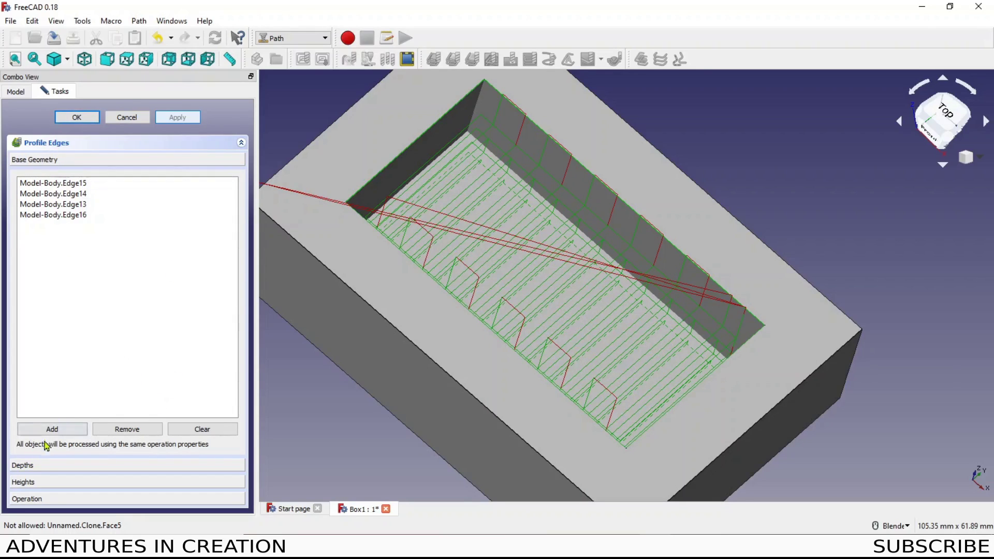
Switch the Profile_Edges cutting direction to CCW, apply it, and confirm the operation
click(52, 466)
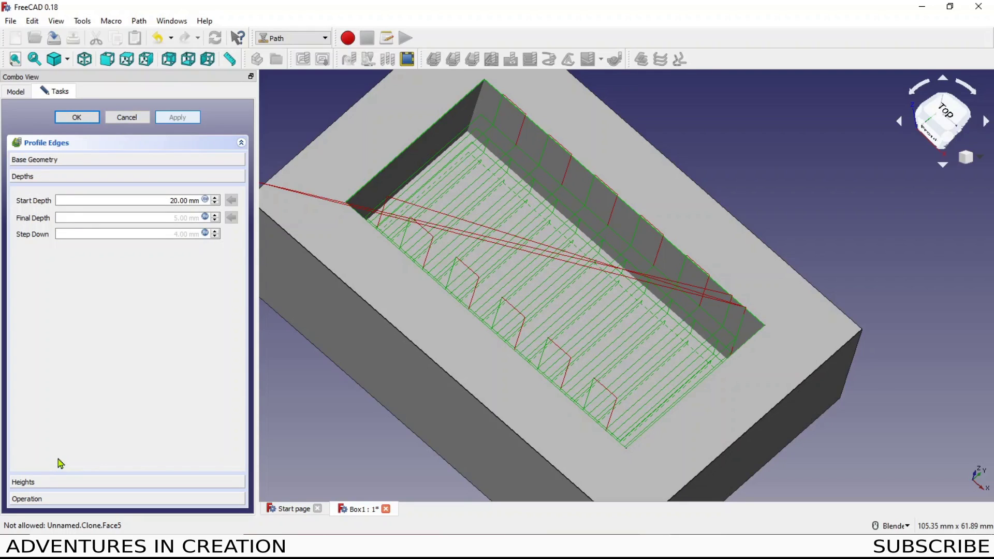
click(109, 483)
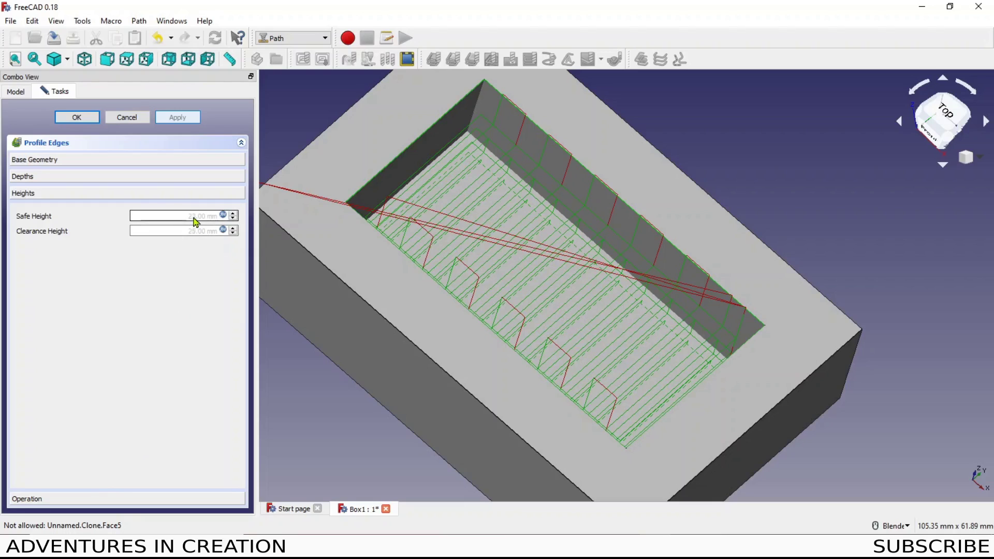
click(105, 499)
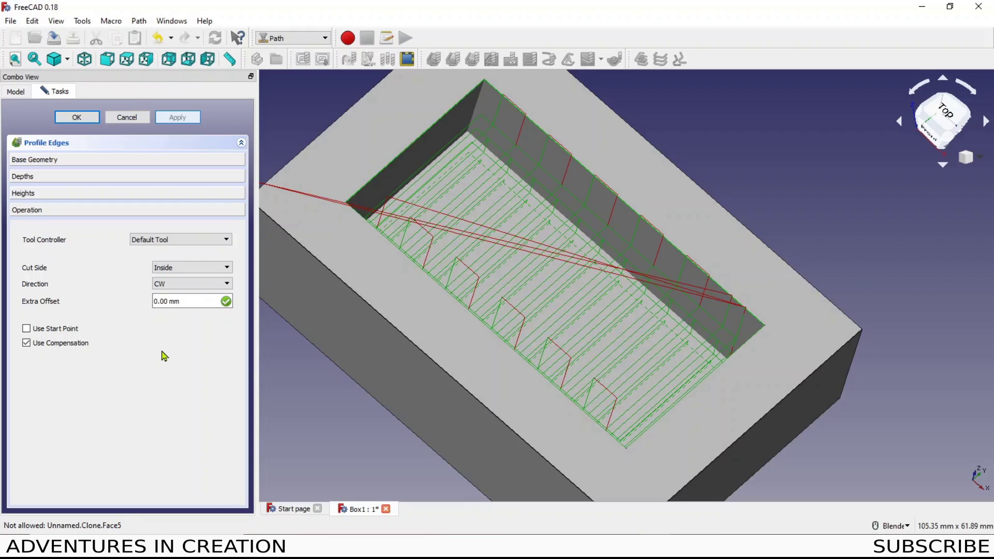
click(227, 283)
click(170, 294)
key(Down)
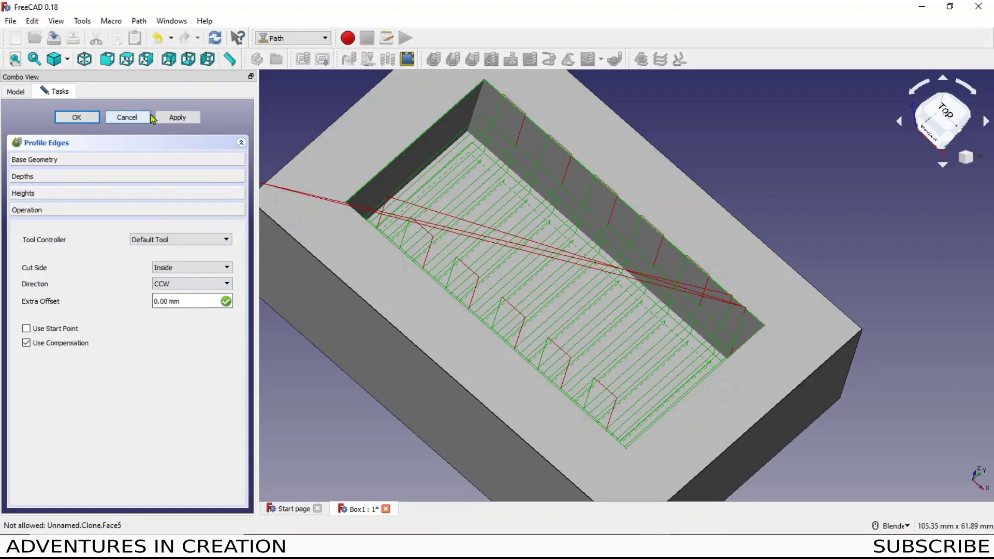
click(178, 117)
click(76, 117)
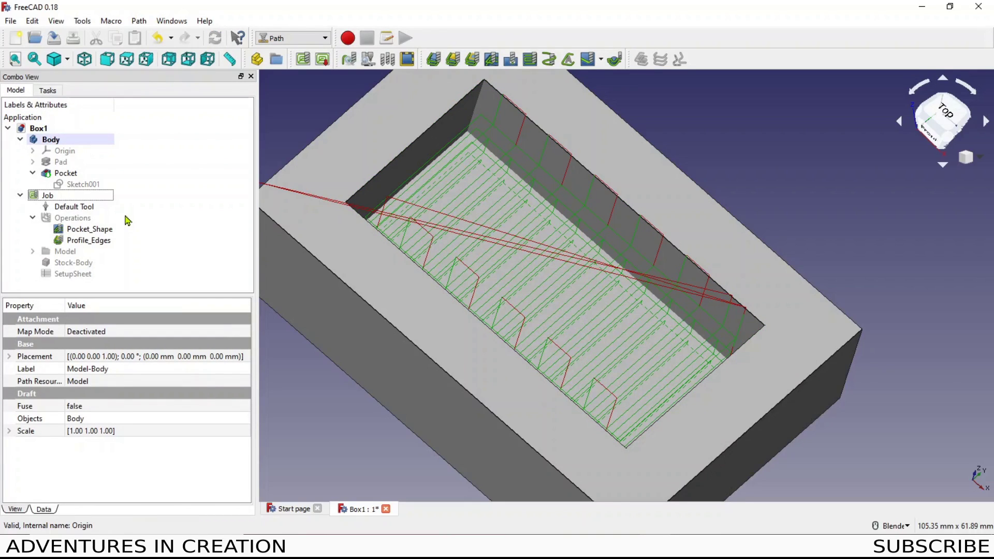
Run the Path Simulator on Pocket_Shape and Profile_Edges together against the stock
click(368, 59)
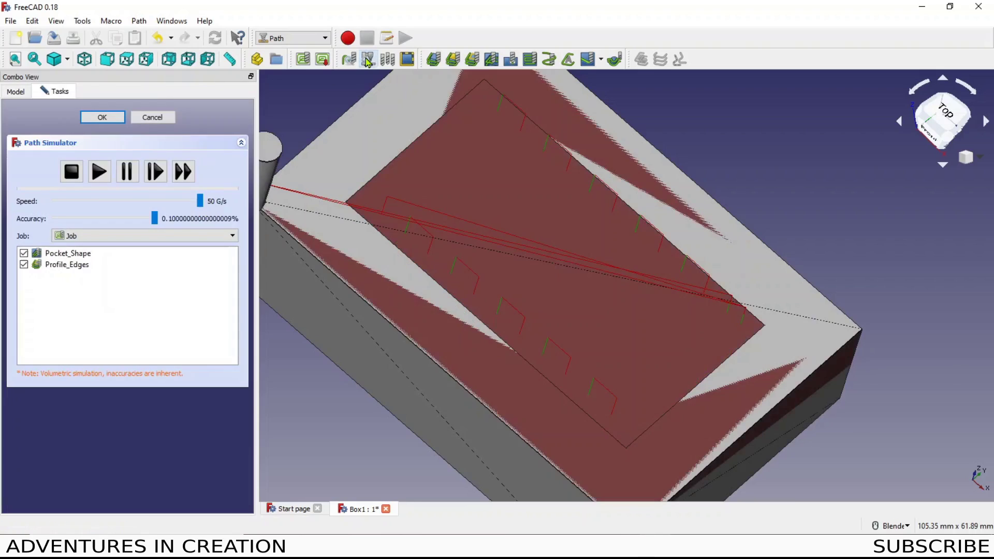
click(100, 172)
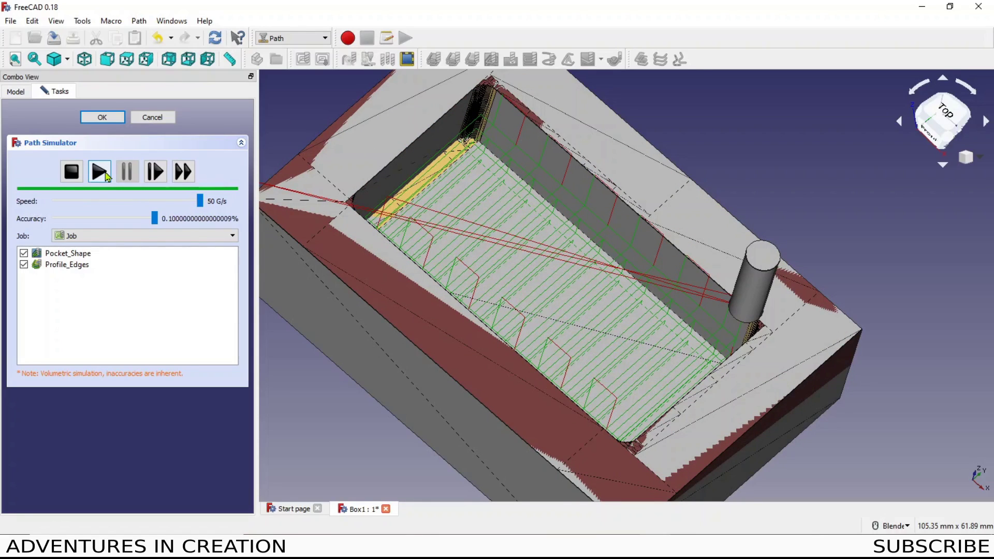
Close the simulator and choose grbl as the Job's post processor in its Output settings
key(Escape)
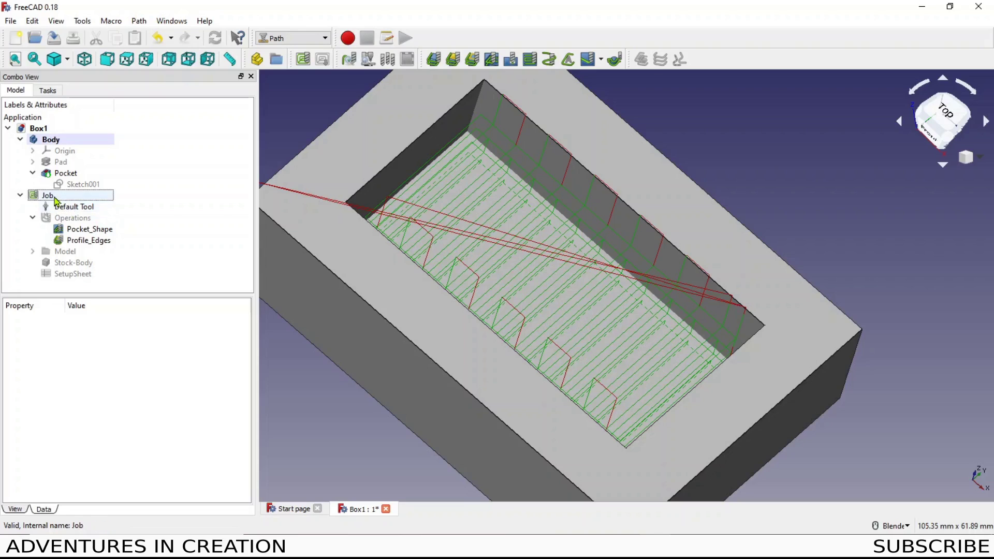
click(56, 199)
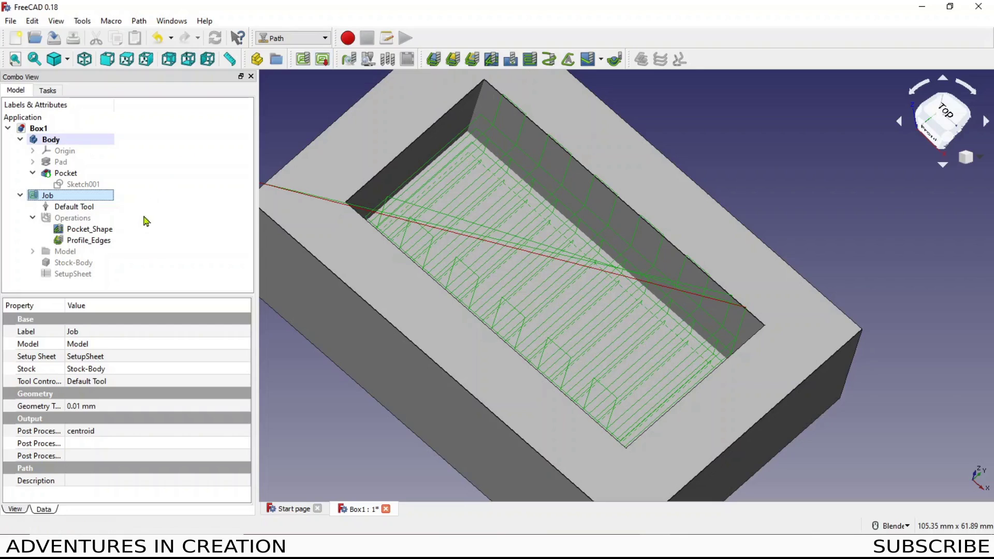
double_click(76, 196)
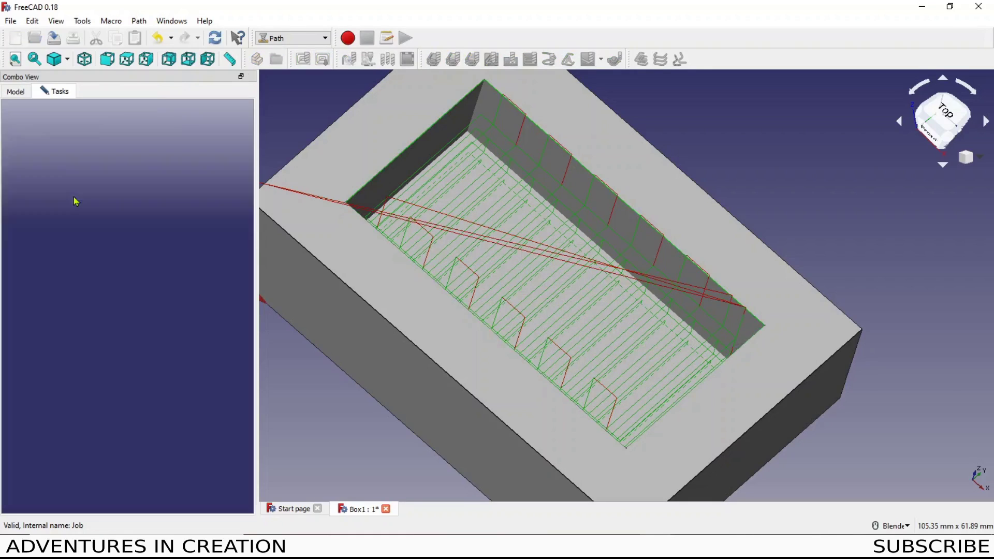
click(72, 162)
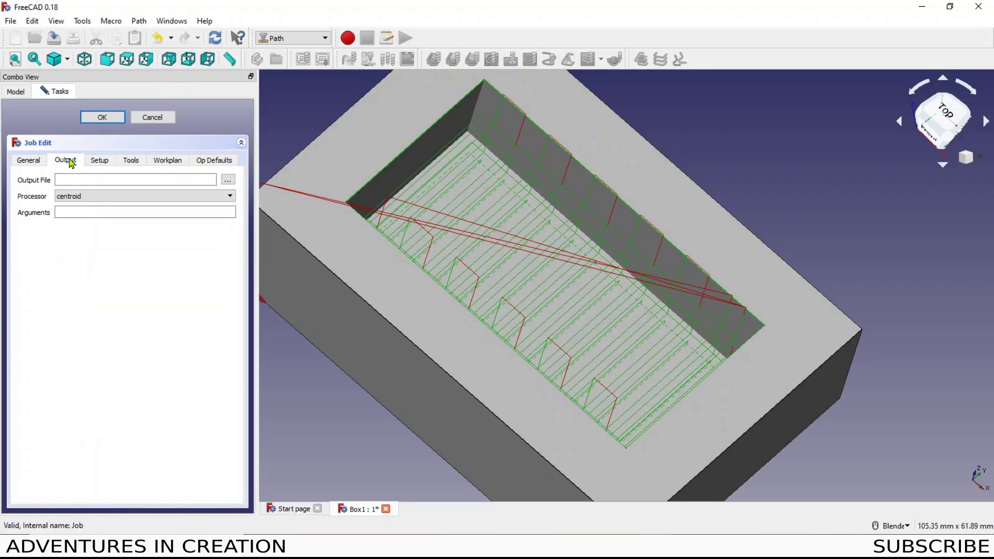
click(107, 198)
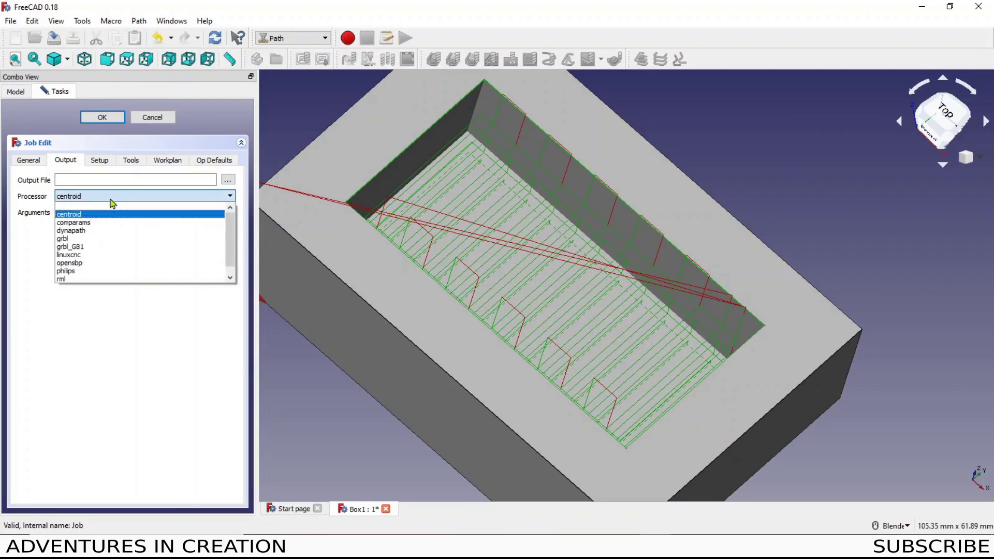
click(100, 243)
click(102, 117)
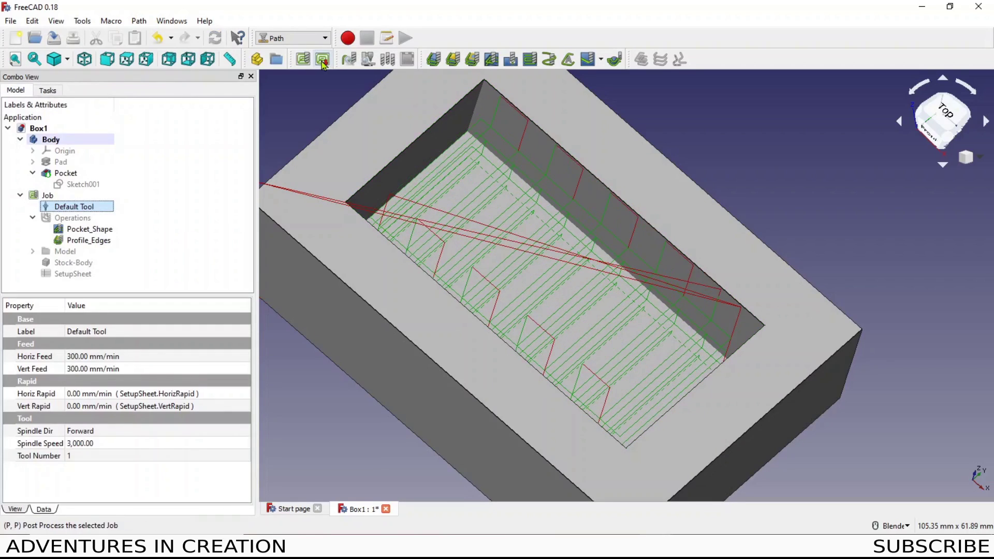
Post-process the job to Box1FC.gcode, replacing the old file, and review the generated G-code
click(322, 59)
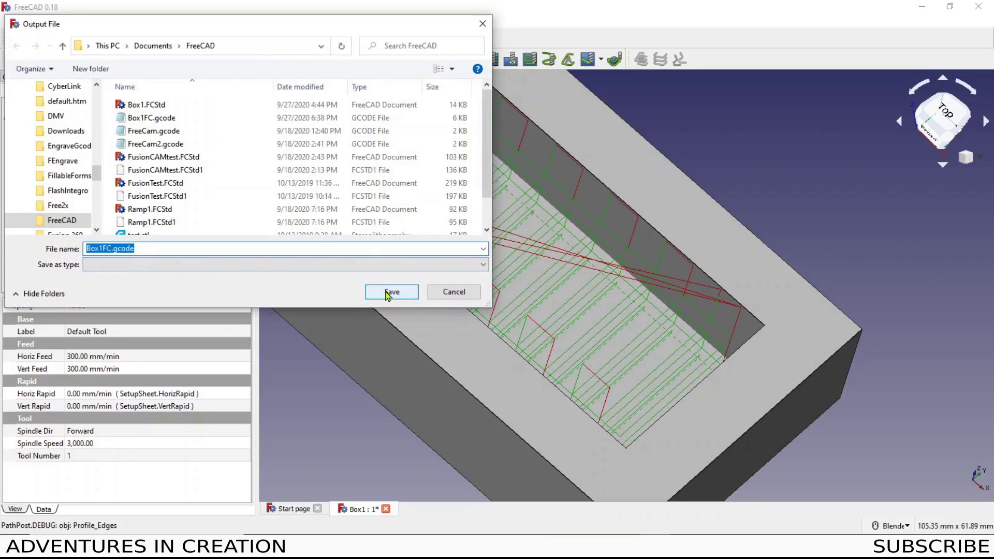
click(392, 291)
click(528, 274)
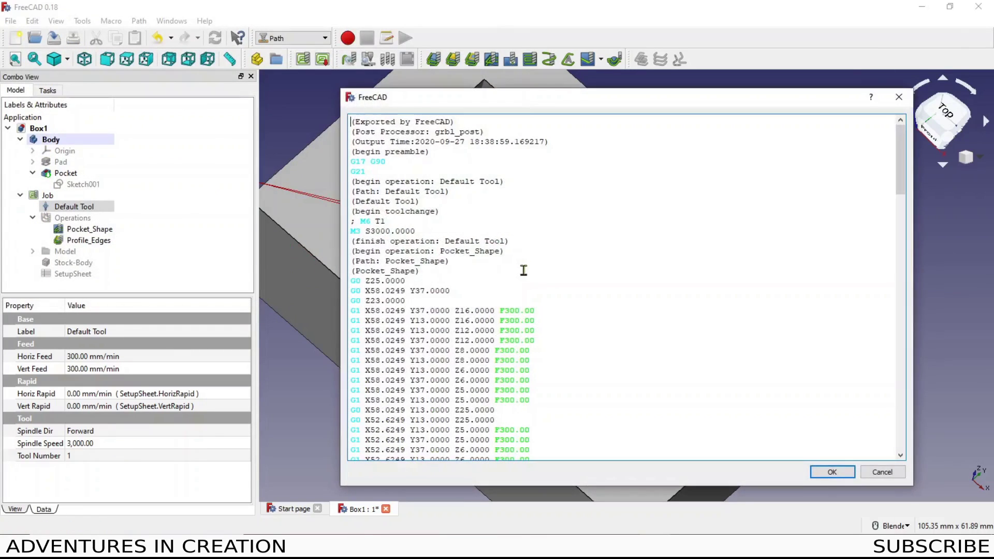
drag(900, 155, 911, 430)
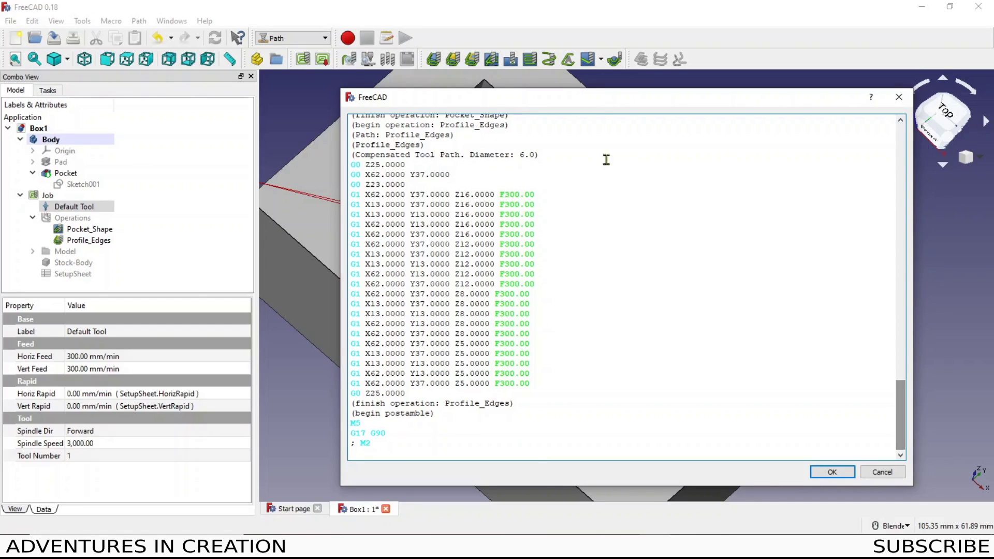
drag(511, 155, 406, 166)
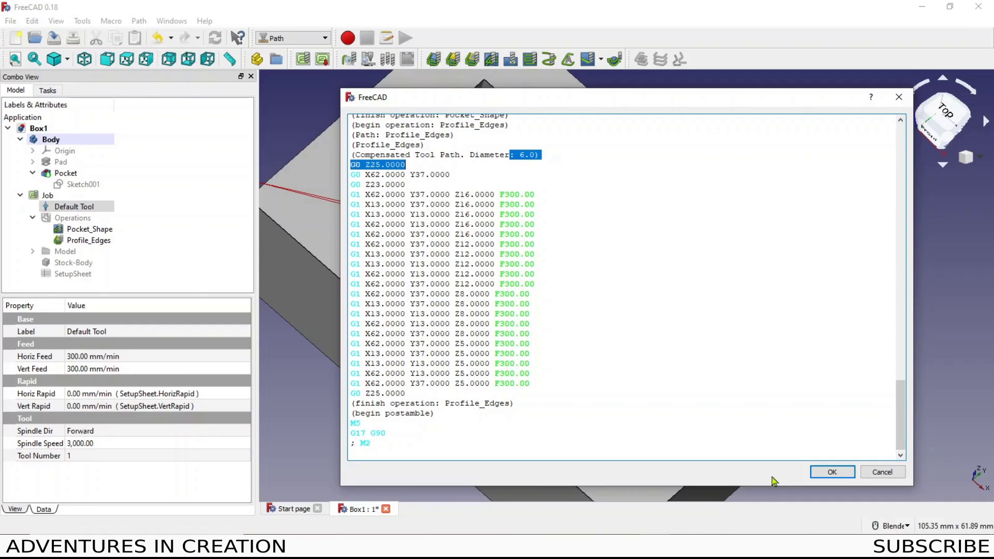
click(830, 472)
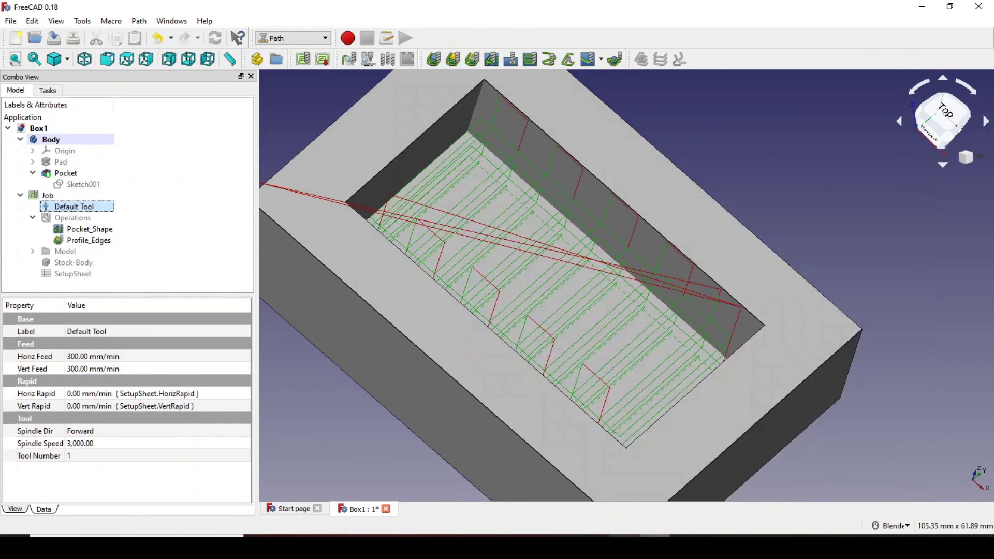